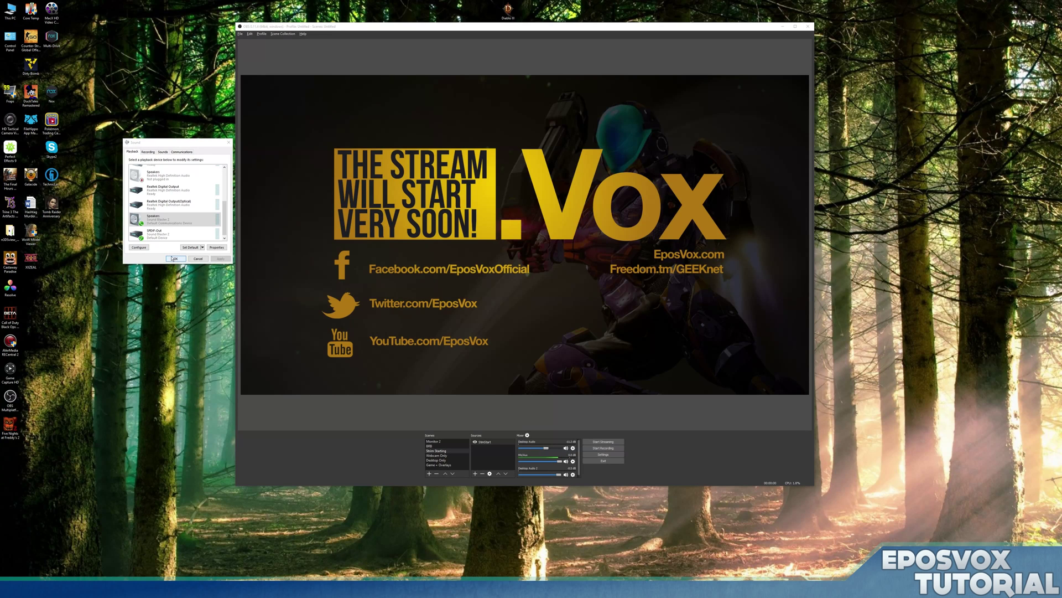
- Dismiss the Sound dialog and switch to the Browser Plugin page in the browser
click(174, 258)
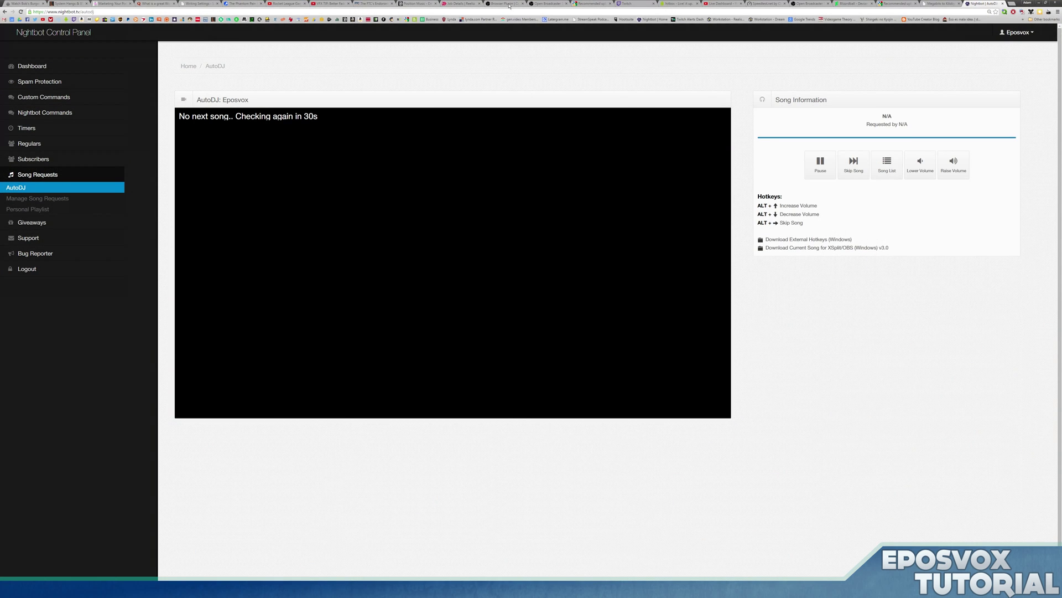
click(509, 4)
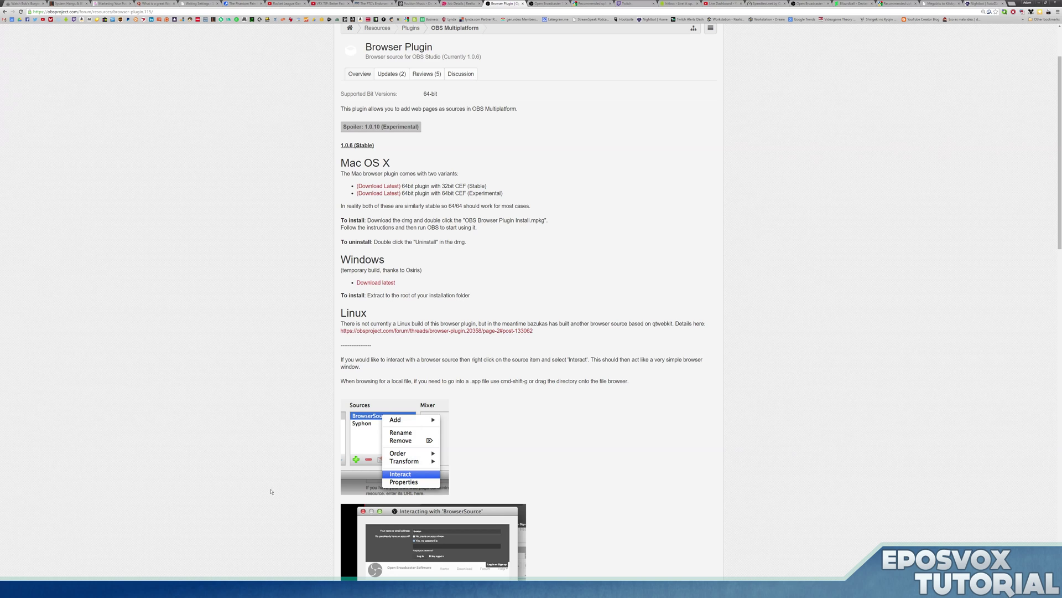
- Return to OBS Studio after reading the Browser Plugin's Windows install note
key(alt+Tab)
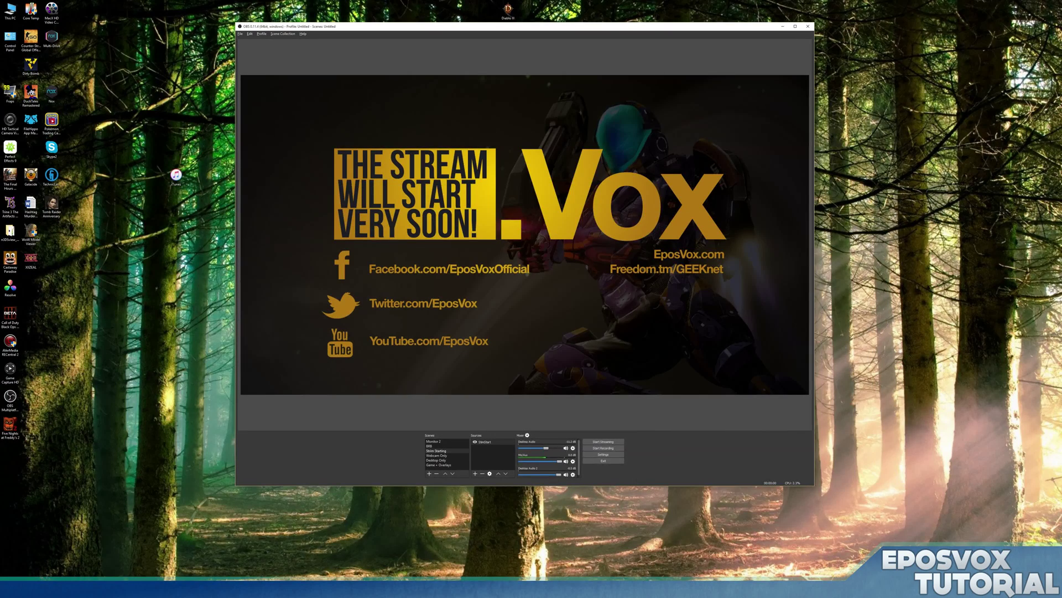
- Open the official 7-Zip homepage from the search results and zoom the page in
key(alt+Tab)
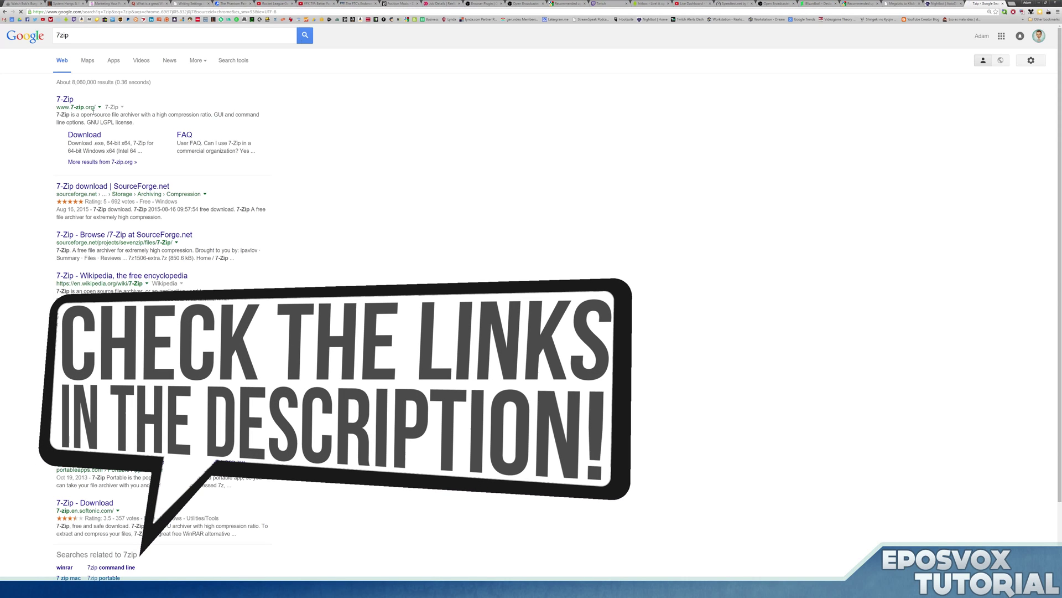
click(66, 102)
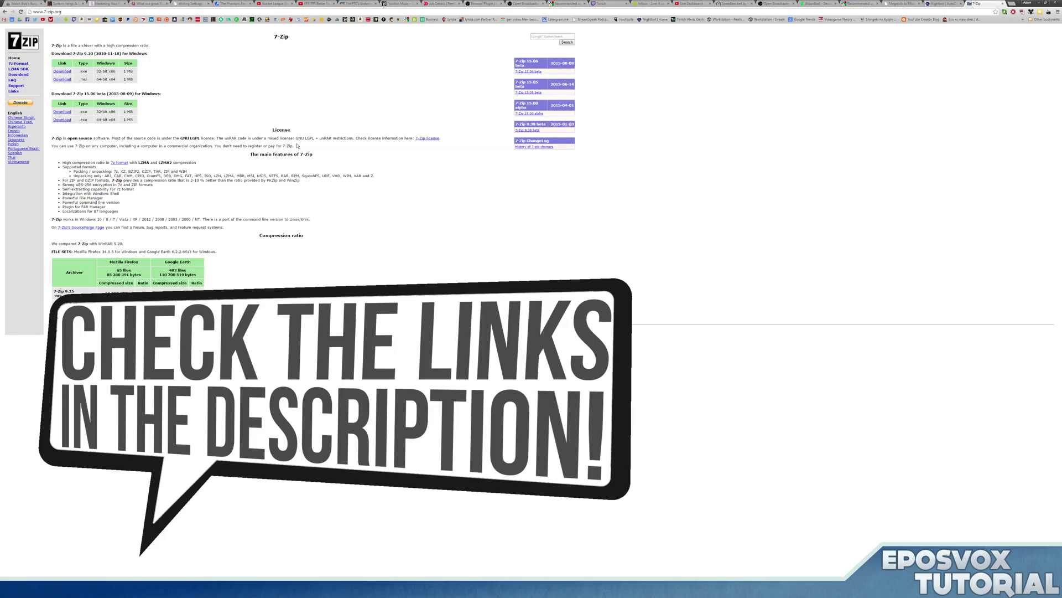
key(ctrl+plus)
key(ctrl+plus)
key(ctrl+plus)
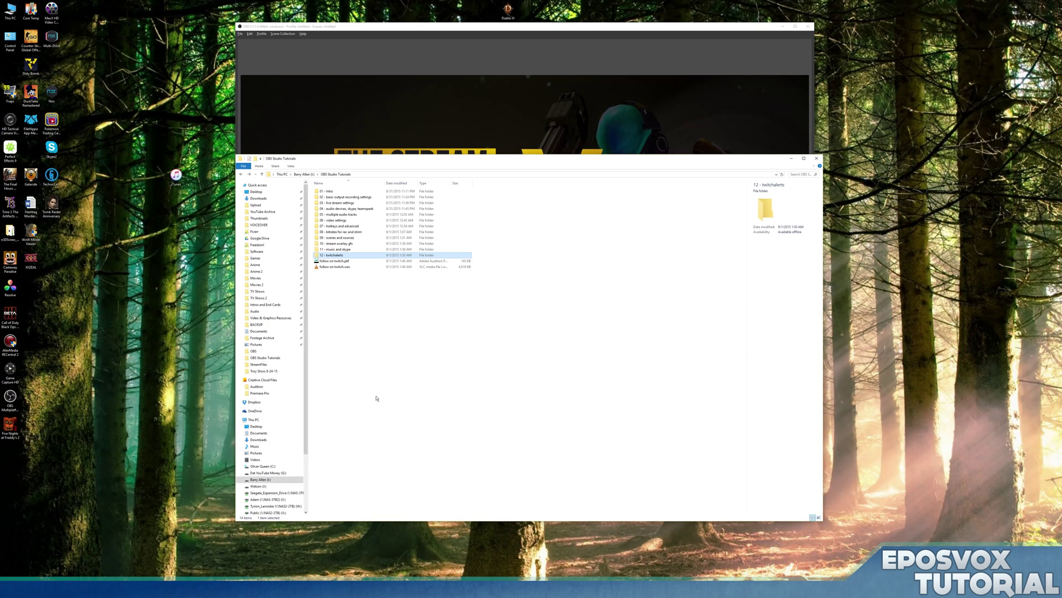
- Open obs-browser.zip from the Downloads folder in 7-Zip
click(259, 199)
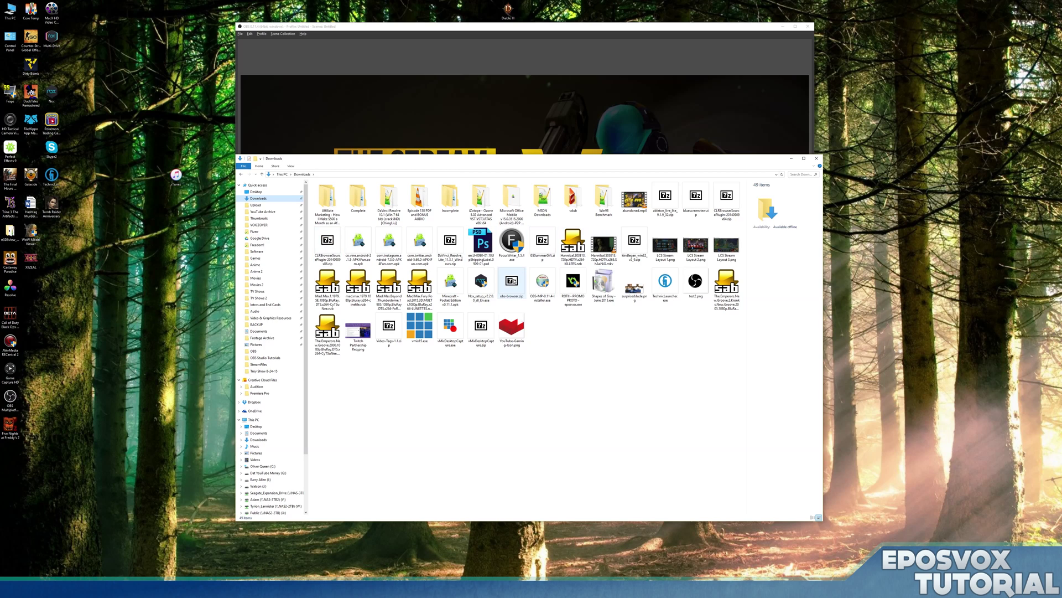
click(514, 281)
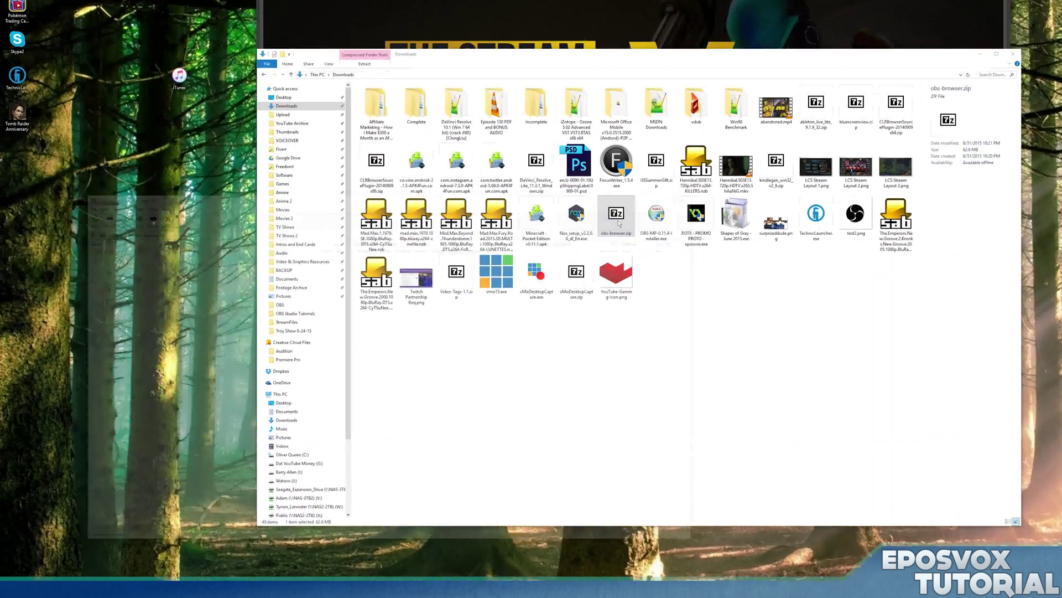
double_click(512, 285)
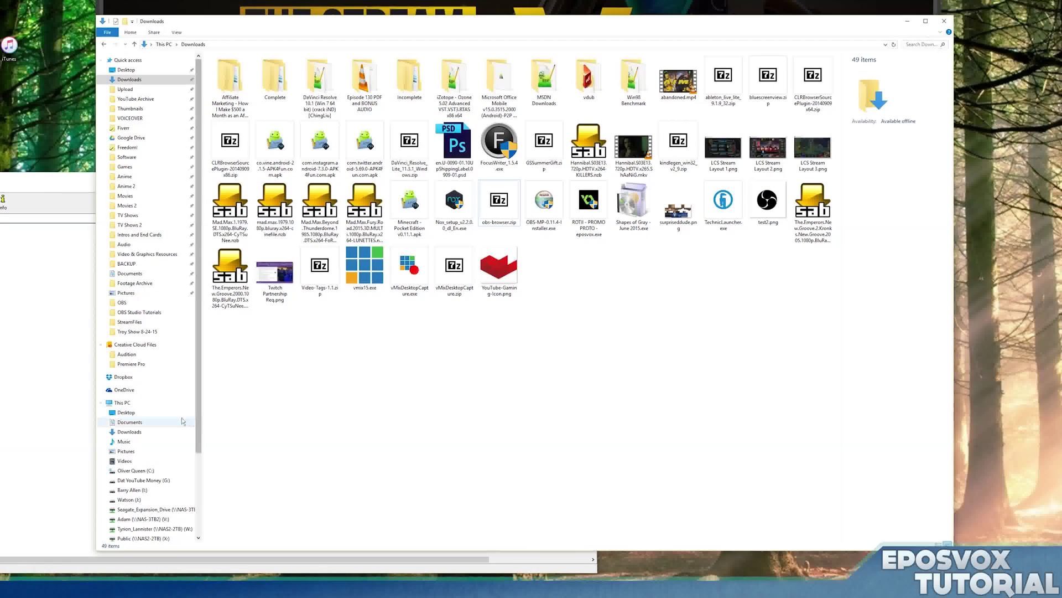
- Browse to C:\Program Files (x86)\obs-studio in File Explorer
click(136, 470)
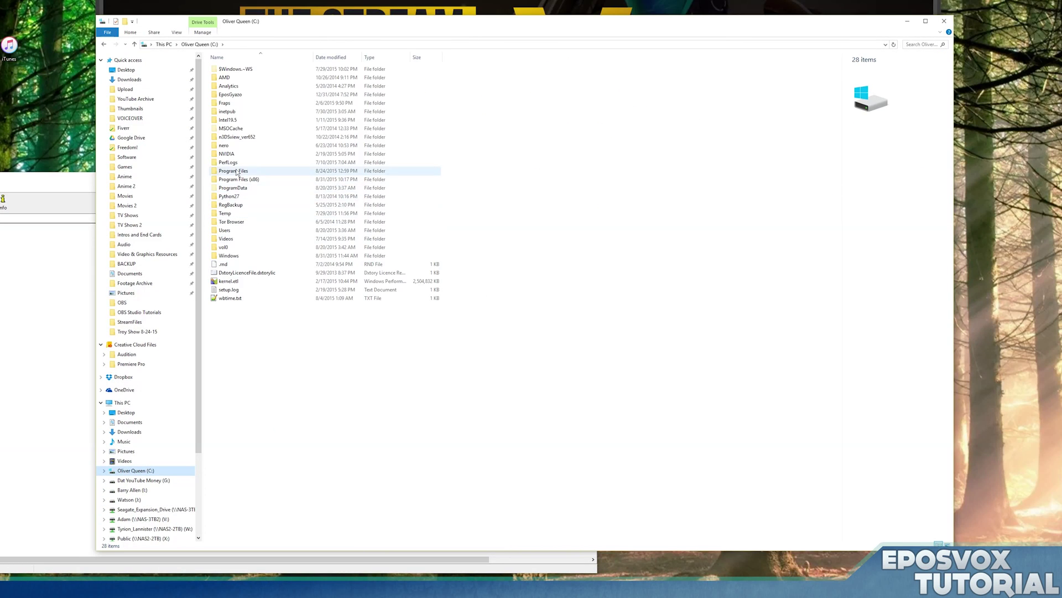
double_click(237, 171)
key(alt+Left)
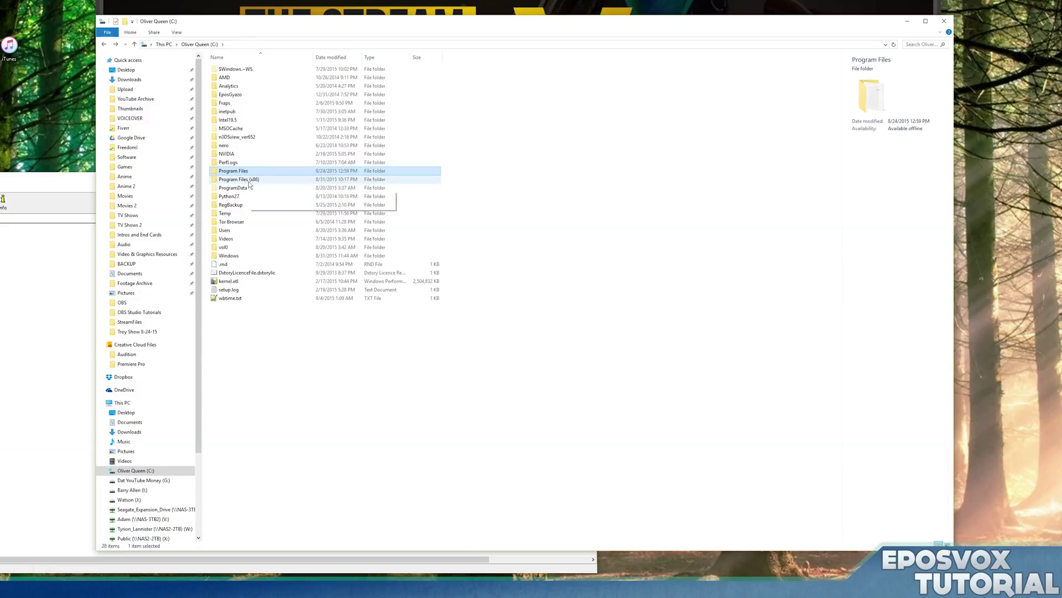
double_click(249, 181)
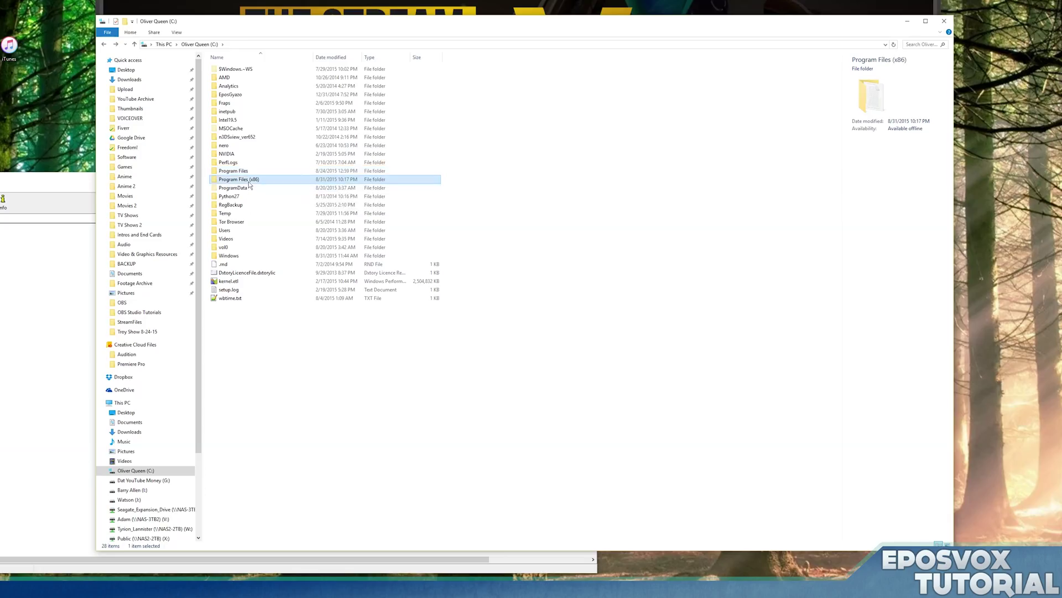
scroll(266, 287, down, 2)
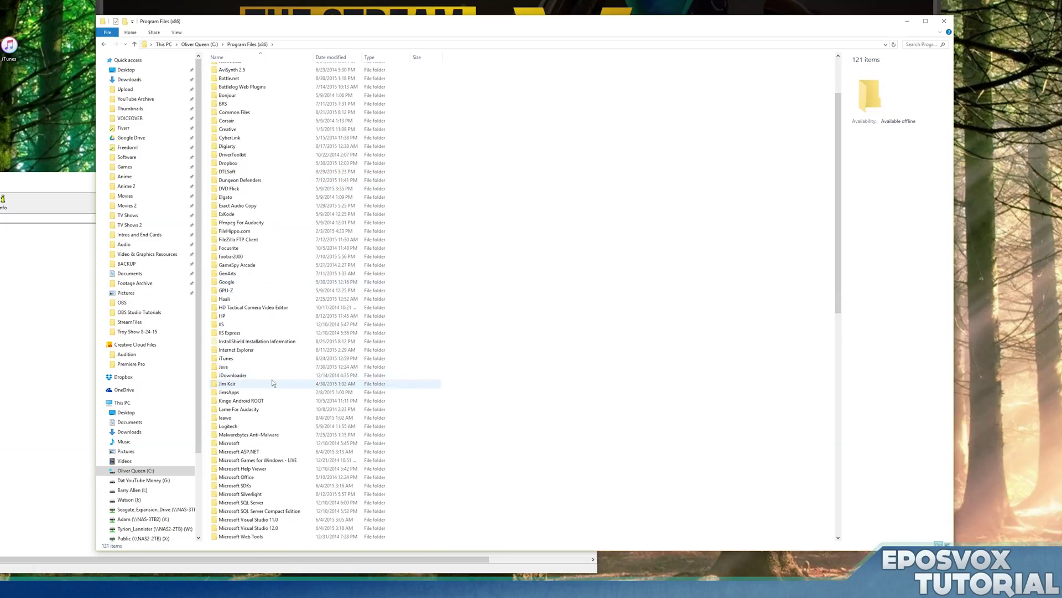
scroll(271, 382, down, 6)
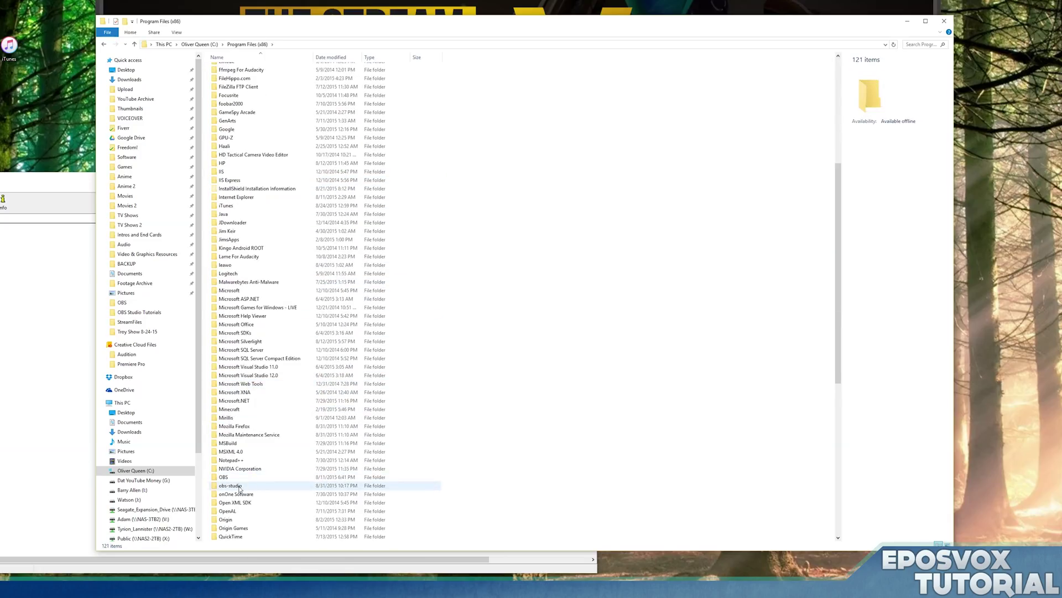
double_click(239, 486)
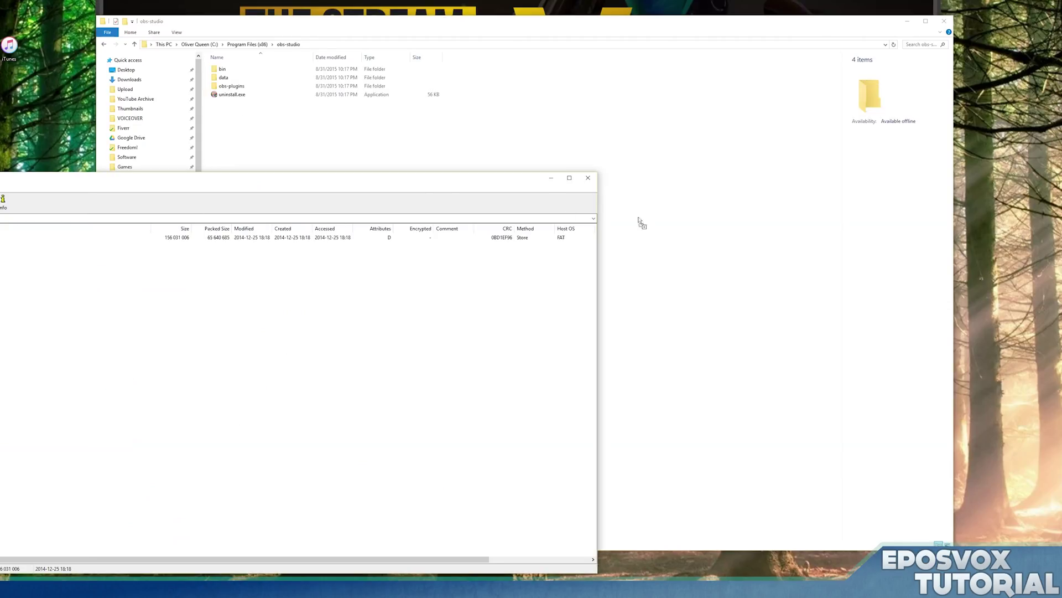
- Drag obs-plugins into the obs-studio folder, approving the merge and the administrator prompt
drag(641, 224, 671, 225)
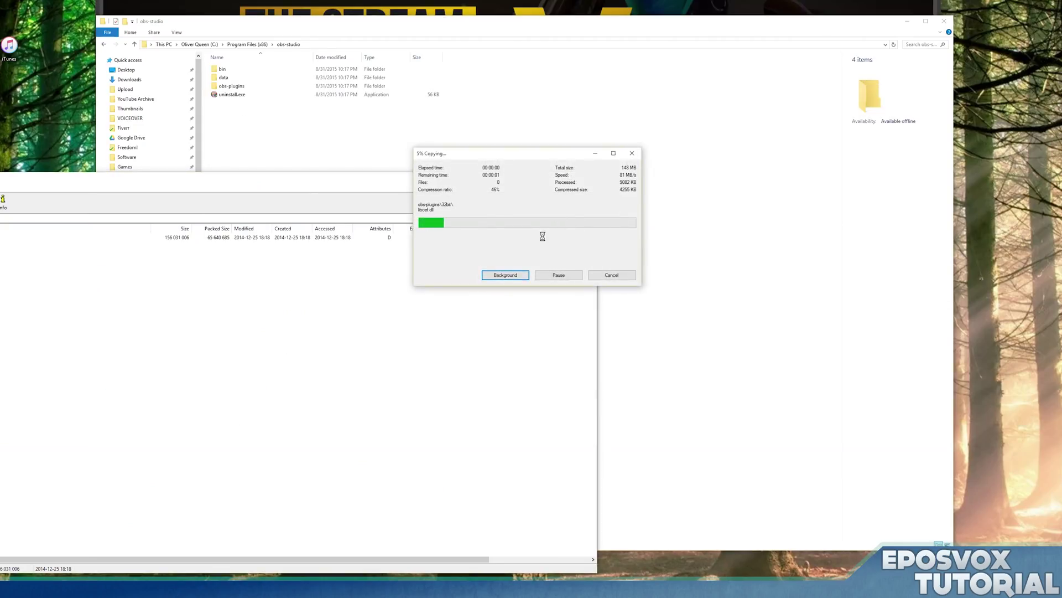
click(282, 147)
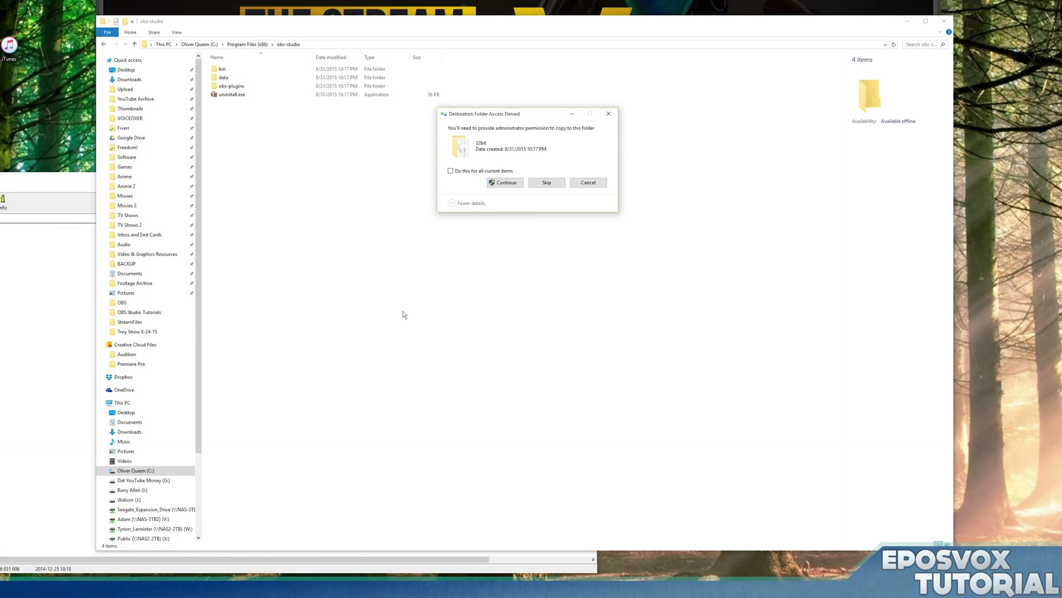
click(509, 184)
click(505, 183)
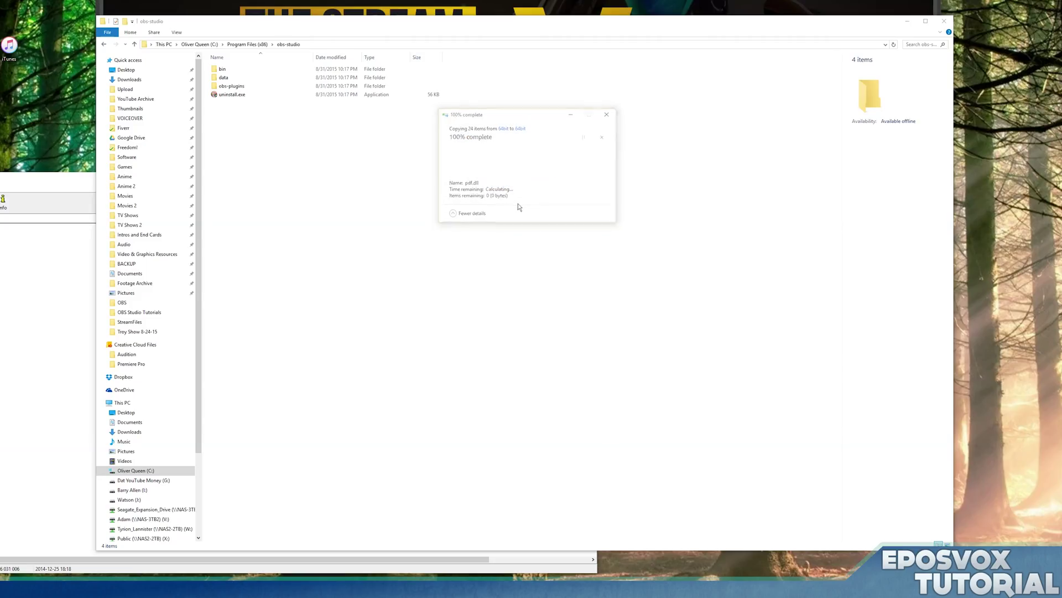
click(72, 205)
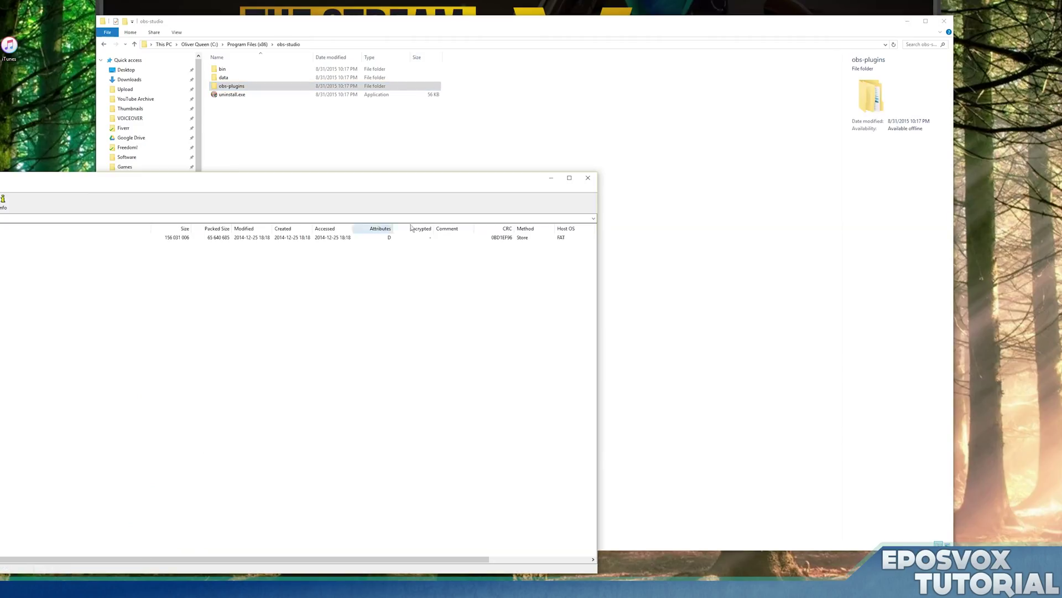
- Close 7-Zip, OBS Studio and File Explorer
click(587, 177)
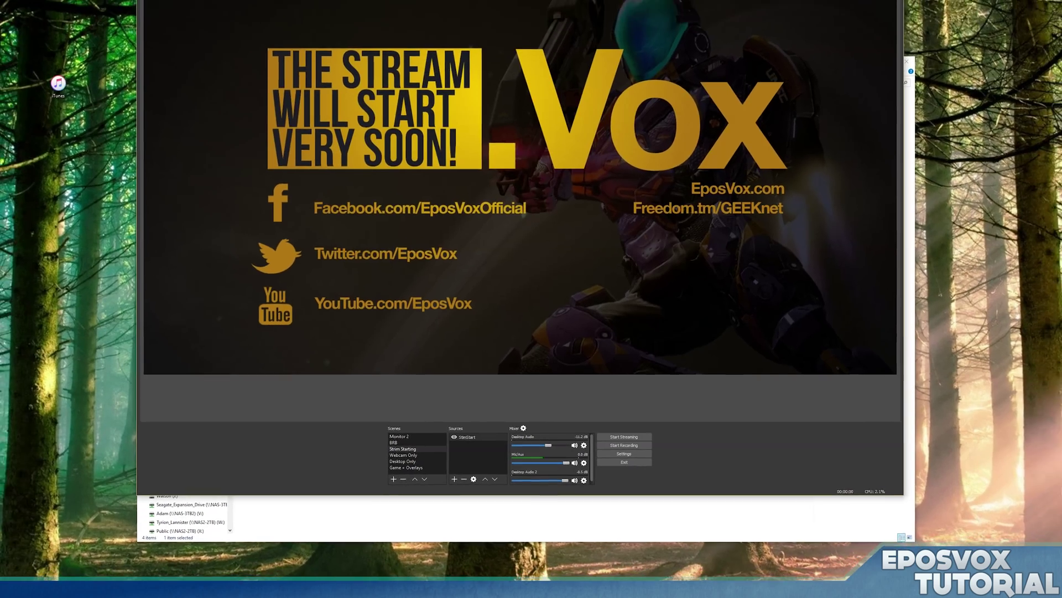
click(809, 24)
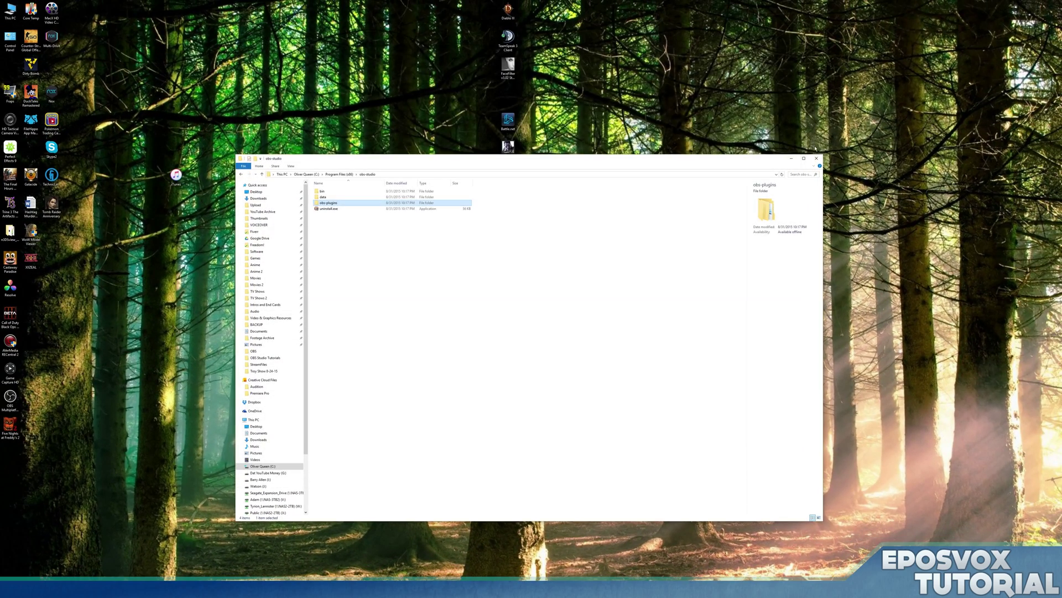
click(816, 158)
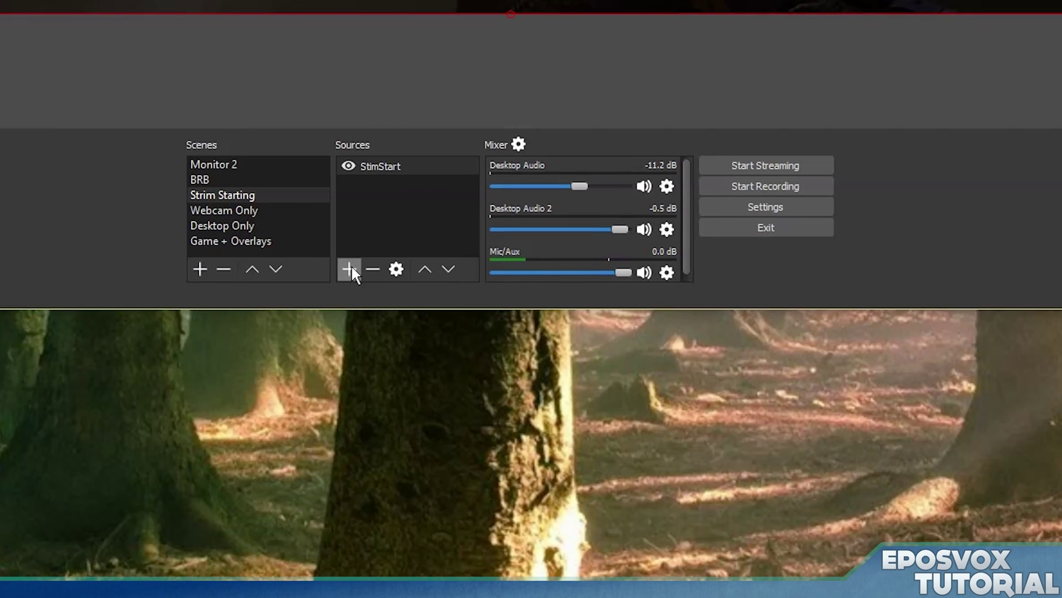
- In the relaunched OBS, confirm BrowserSource is listed among source types to add
click(350, 268)
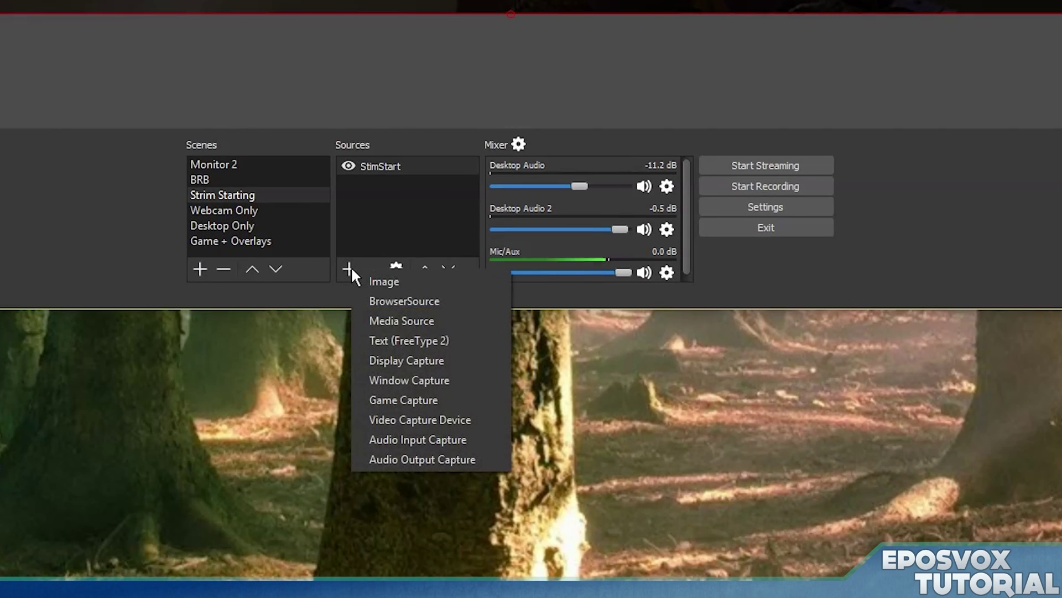
click(413, 293)
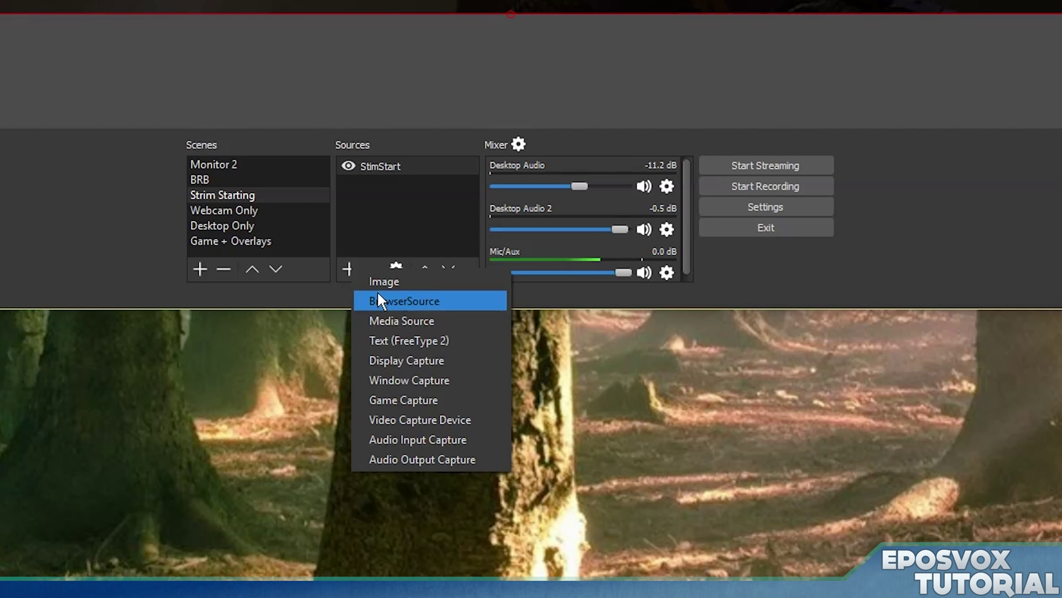
click(378, 224)
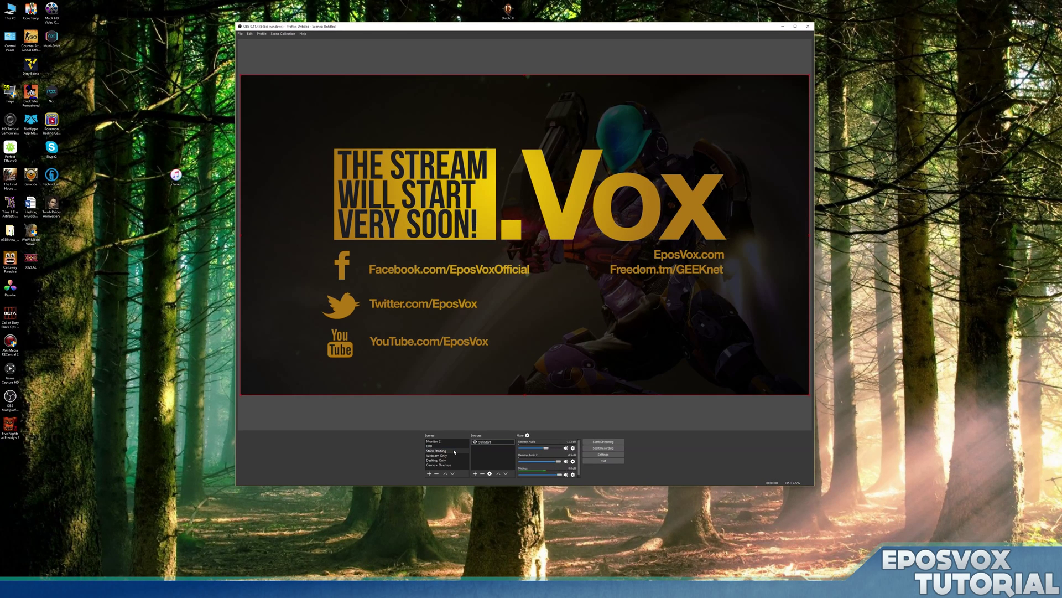
- Select the BRB scene, then settle on Desktop Only in the Scenes list
click(438, 446)
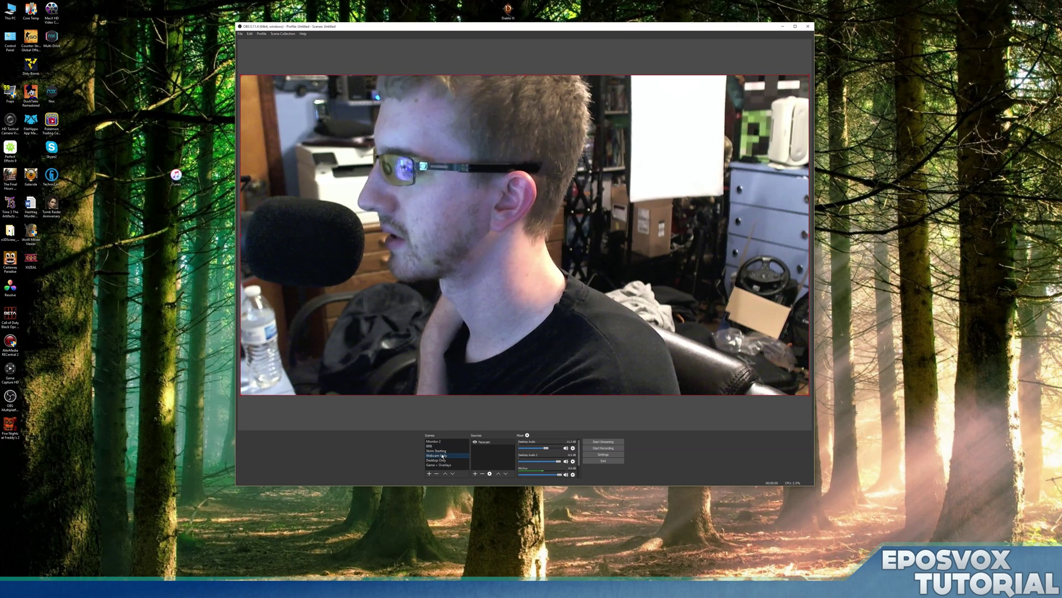
click(441, 460)
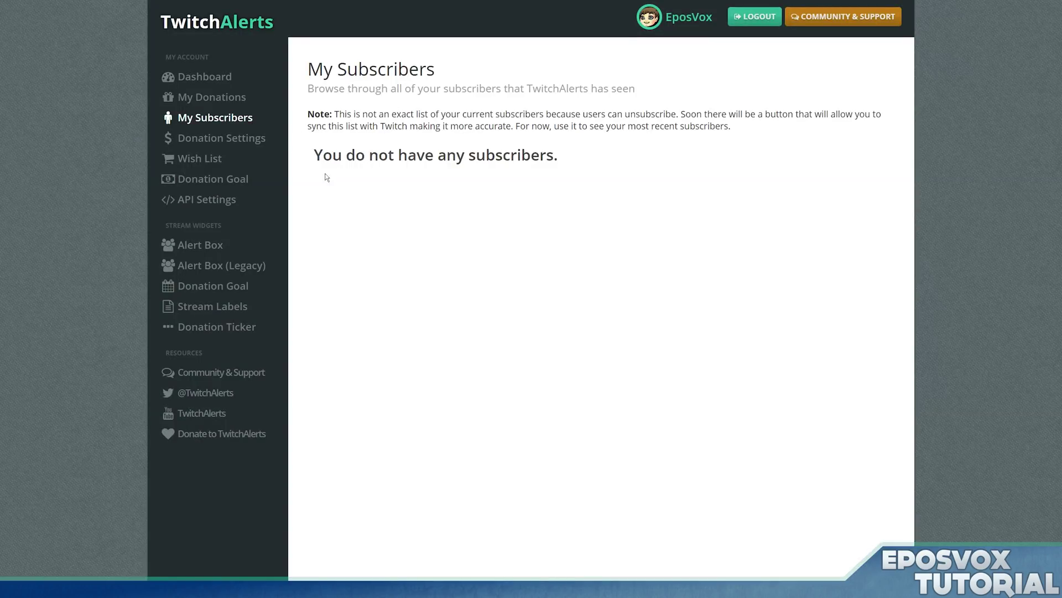
- Open Donation Settings from the TwitchAlerts dashboard sidebar
click(235, 141)
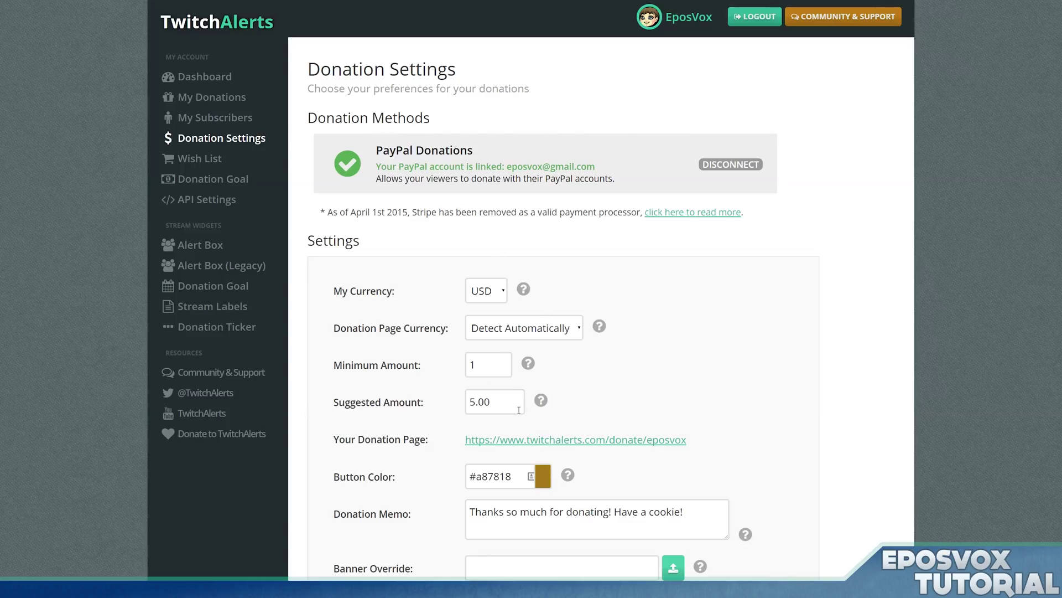
- Inspect the minimum and suggested donation amounts unchanged, then move to Wish List and Donation Goal
drag(507, 371, 452, 358)
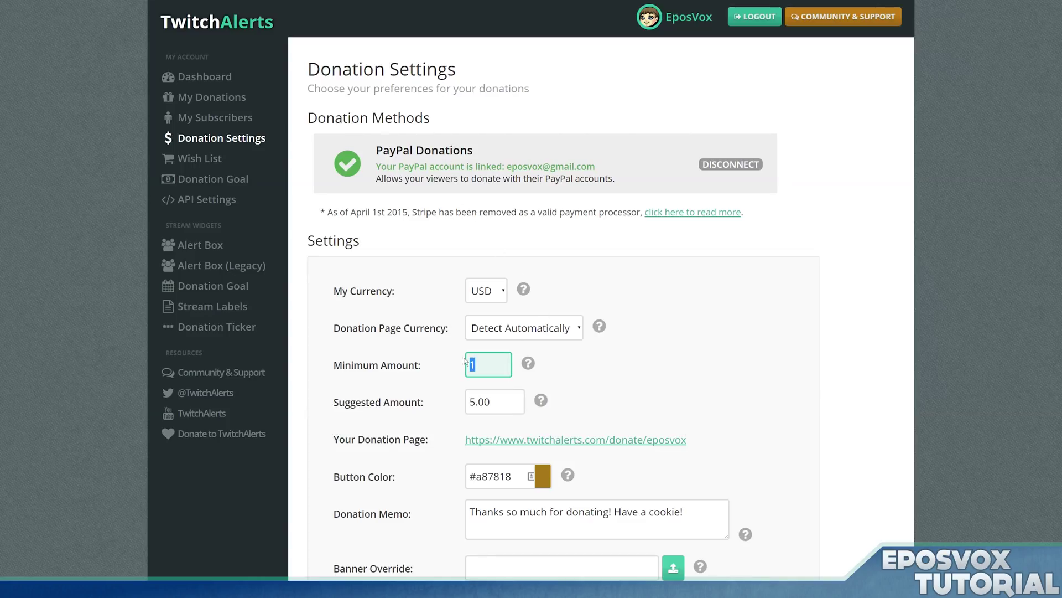
click(496, 364)
drag(507, 400, 424, 392)
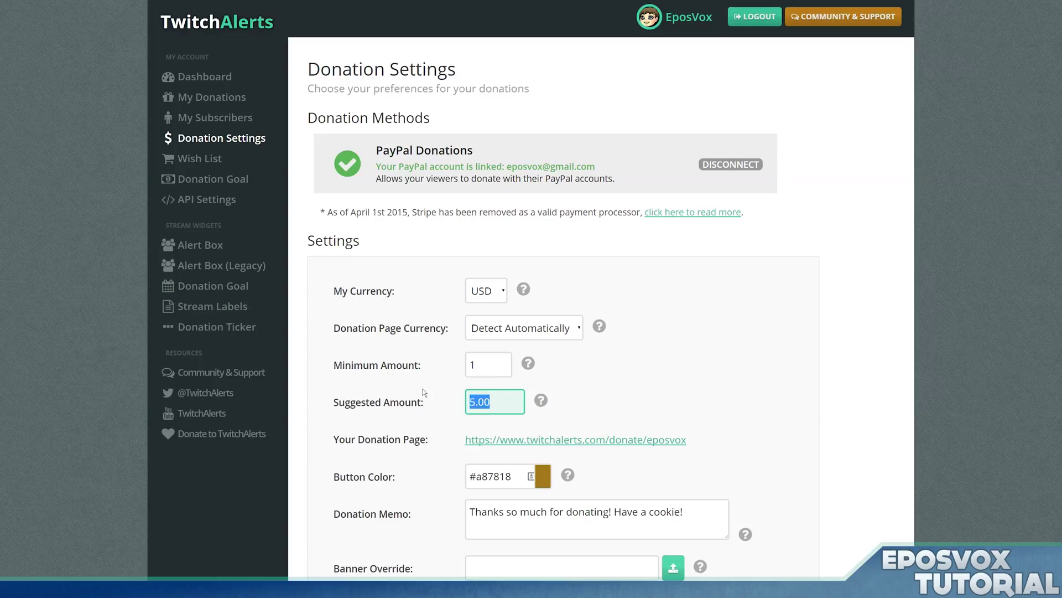
click(591, 511)
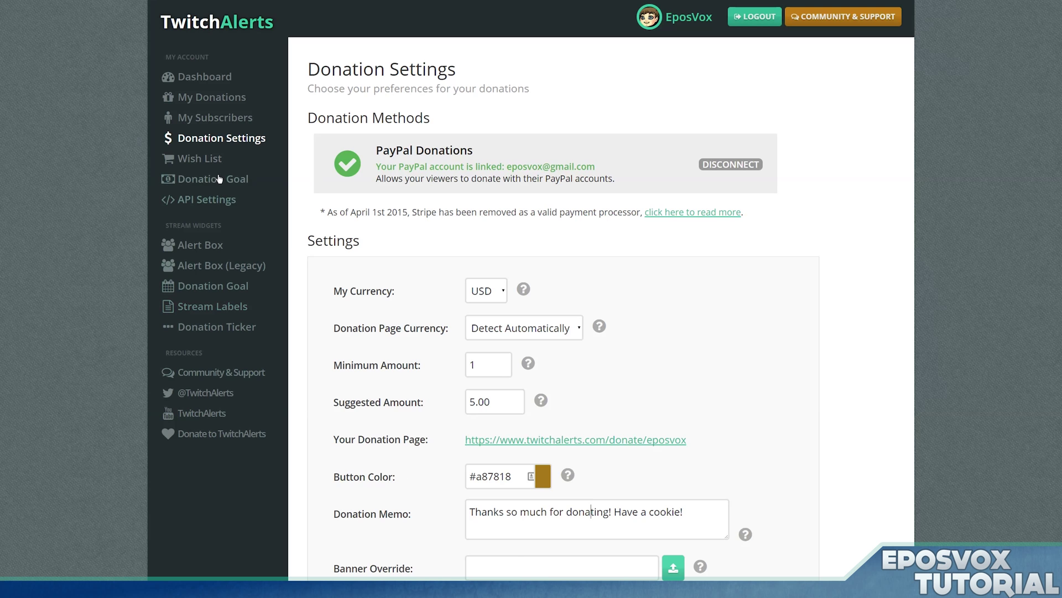
click(199, 158)
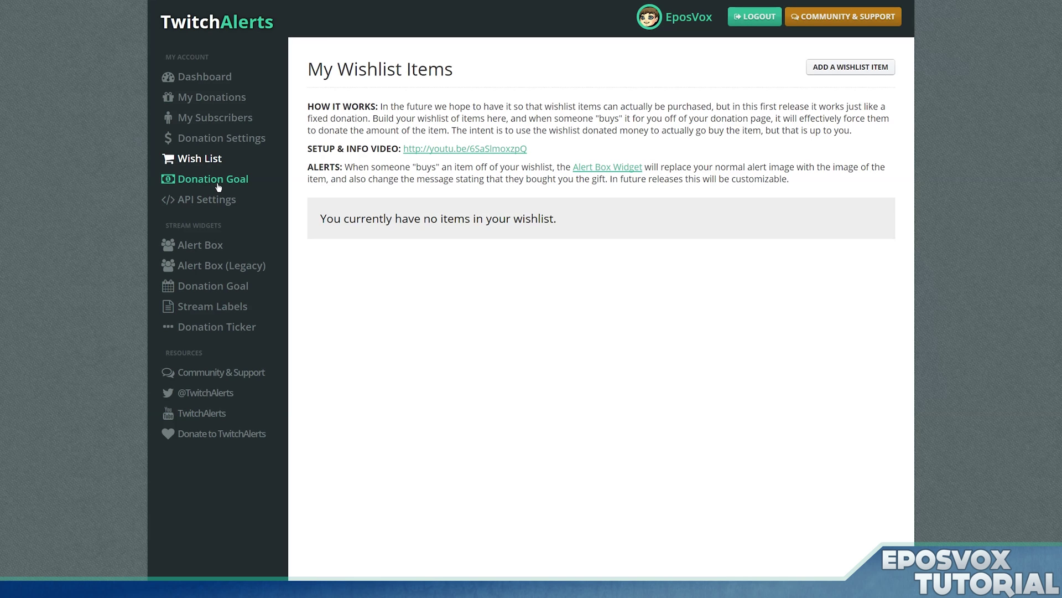
click(217, 185)
- Open the Alert Box widget, choose the second layout and show the follow alert settings
click(226, 246)
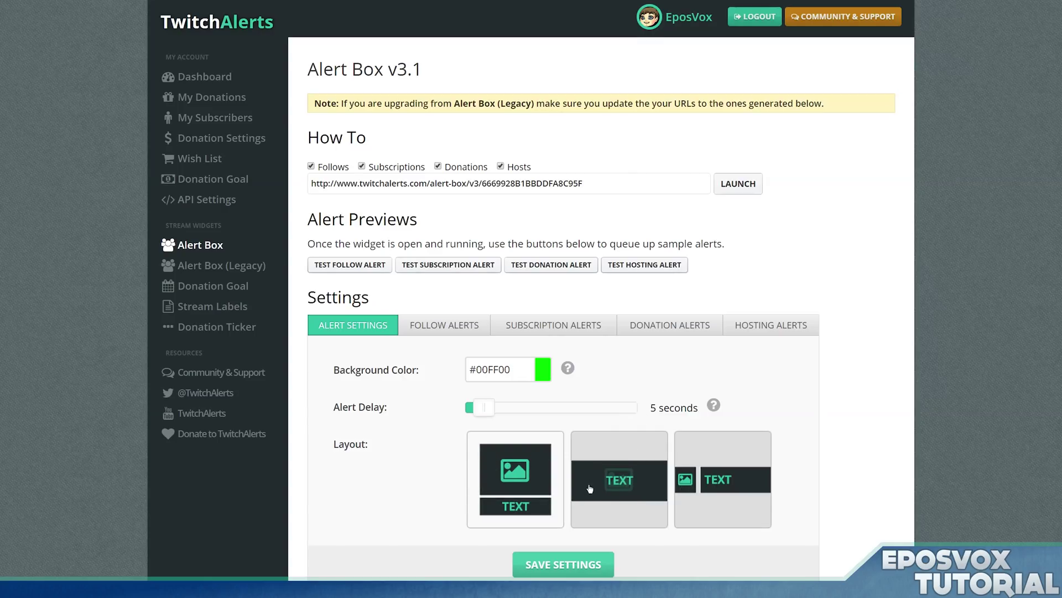
click(617, 492)
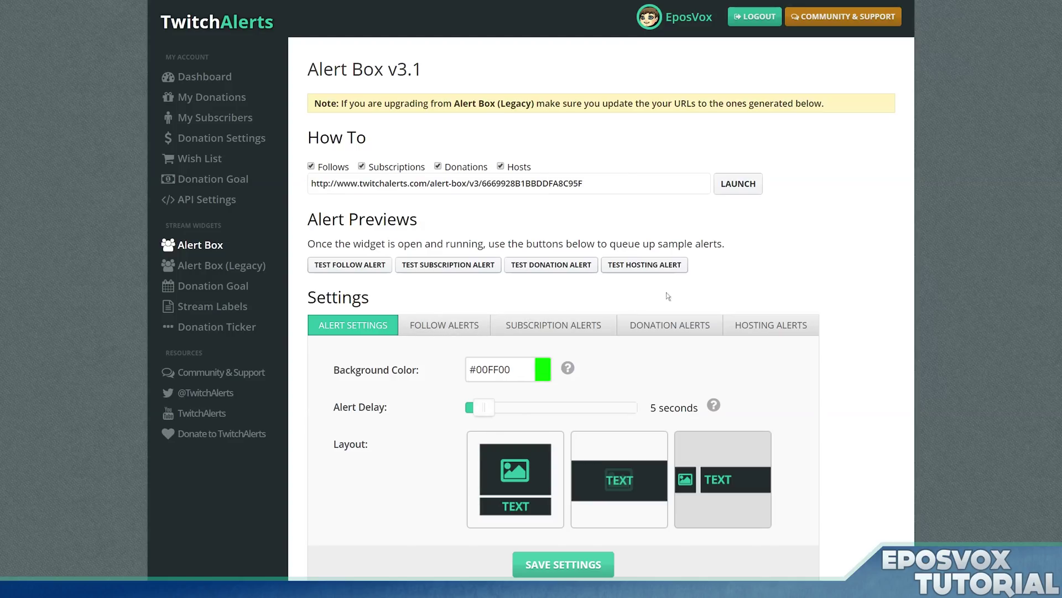
click(446, 326)
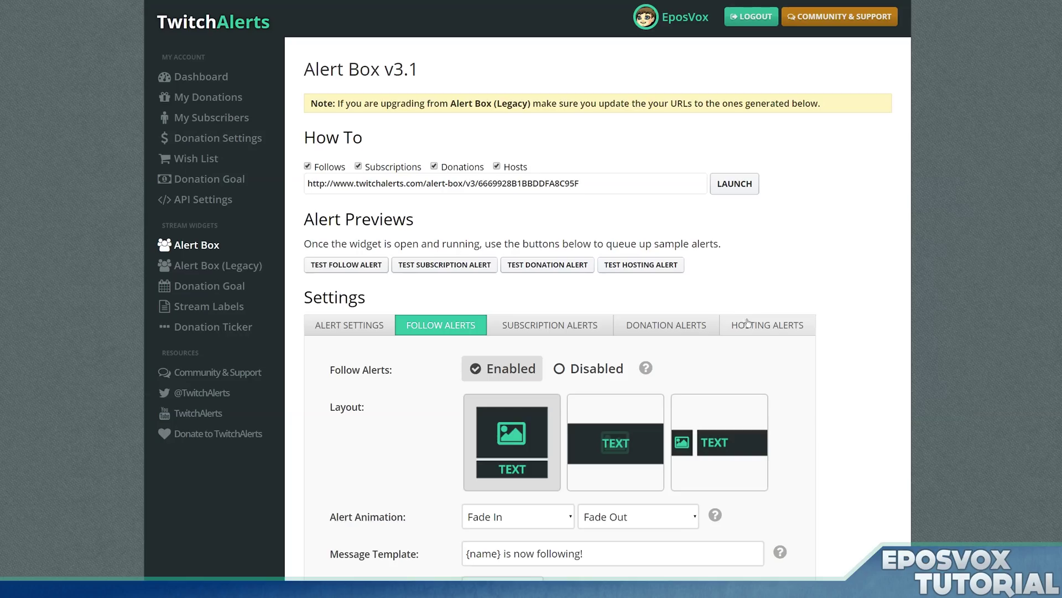
- Append an extra '!' so the message template reads '{name} is now following!!'
scroll(545, 332, down, 2)
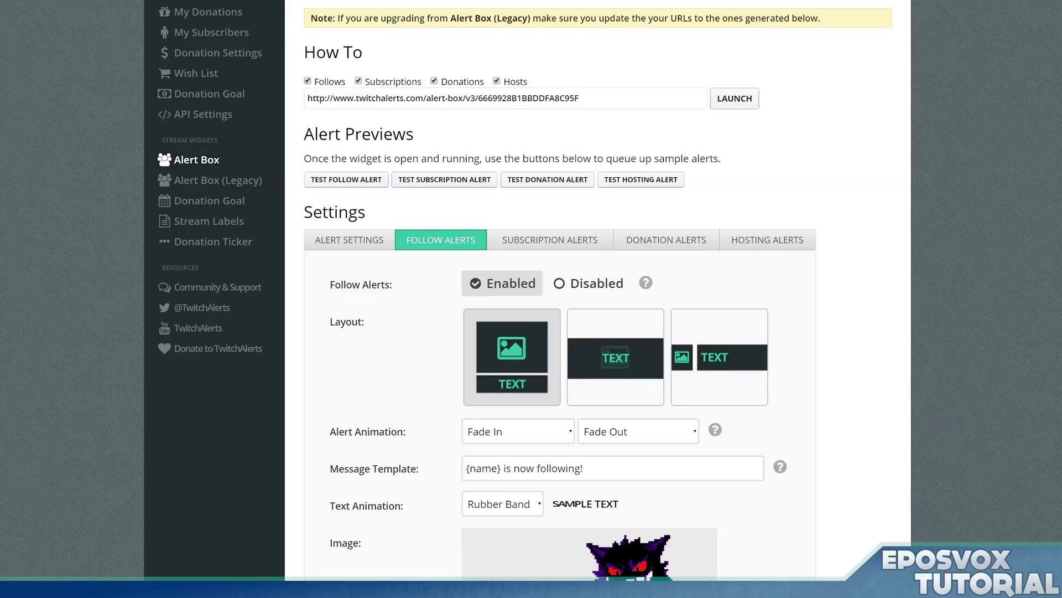
scroll(685, 517, down, 1)
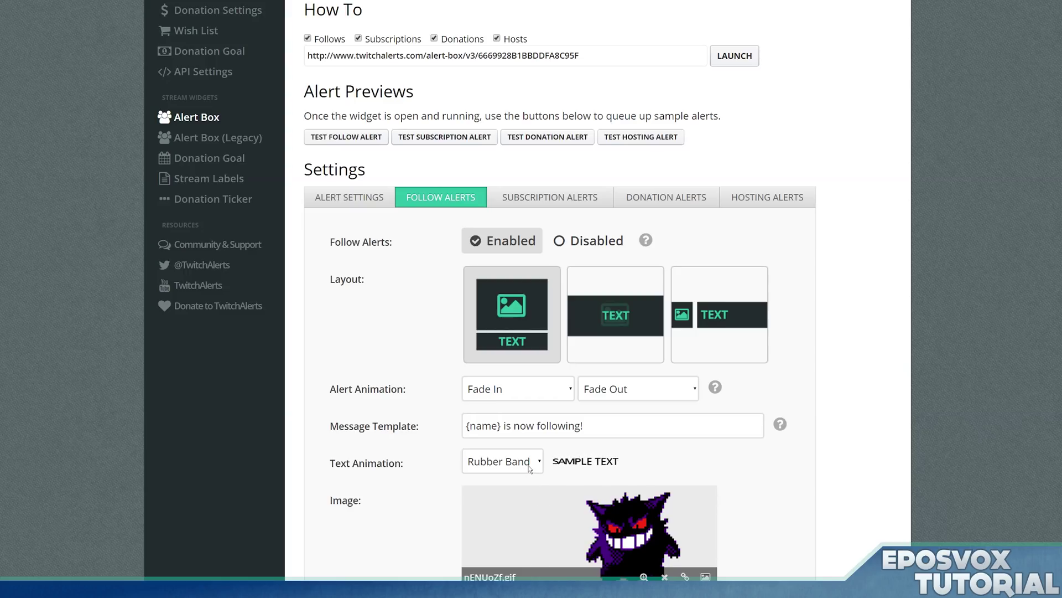
drag(506, 426, 537, 425)
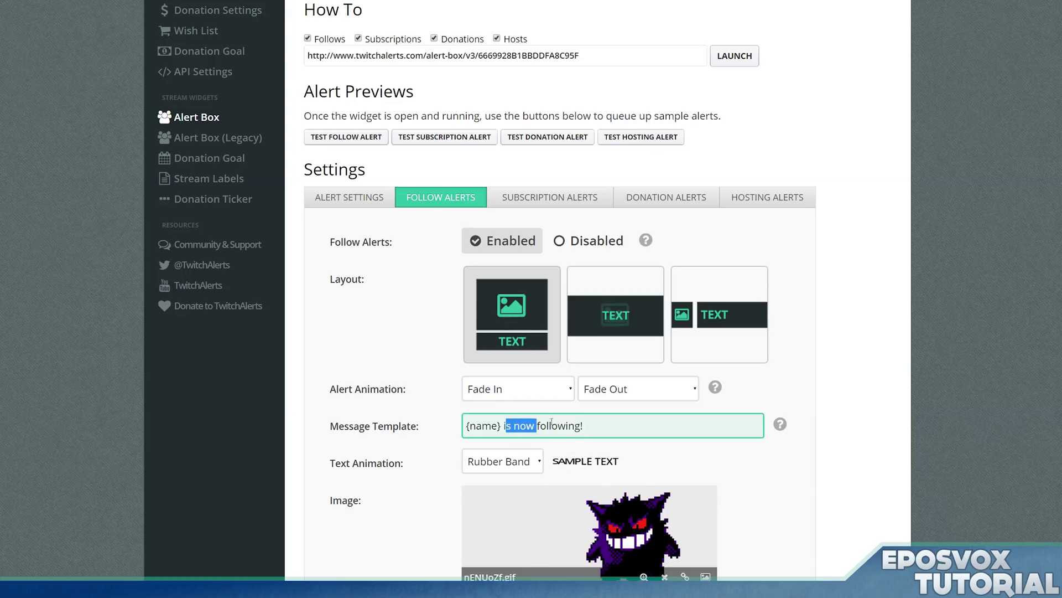
click(580, 425)
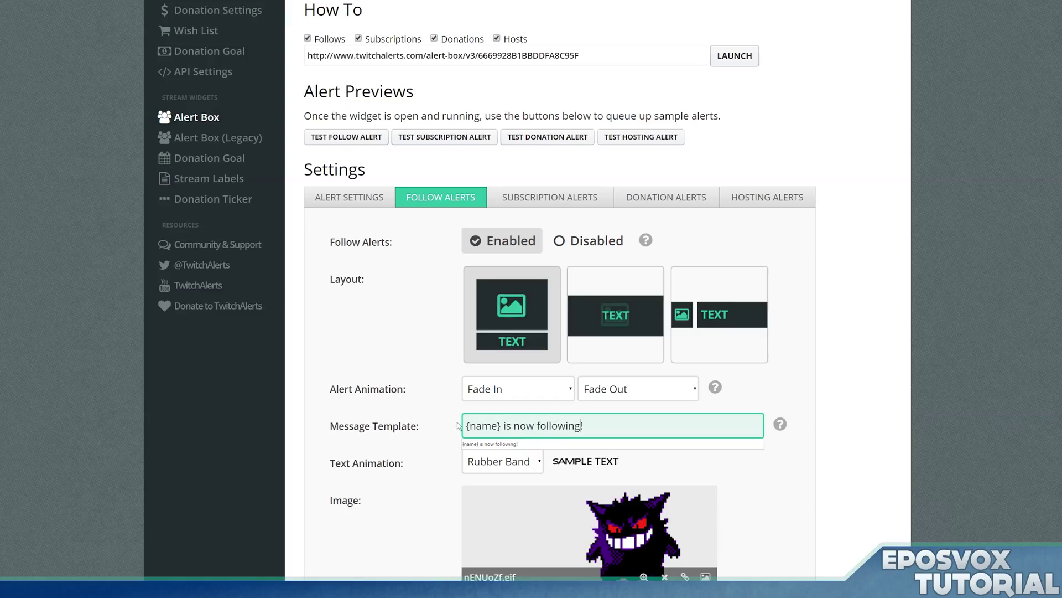
drag(464, 426, 501, 426)
click(576, 425)
key(End)
text(!)
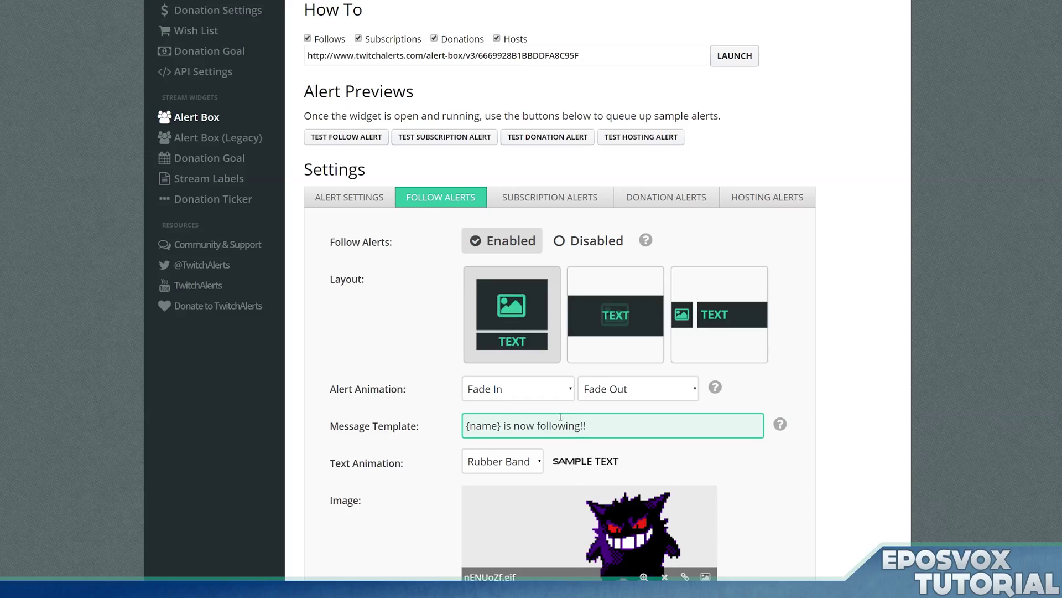
click(533, 387)
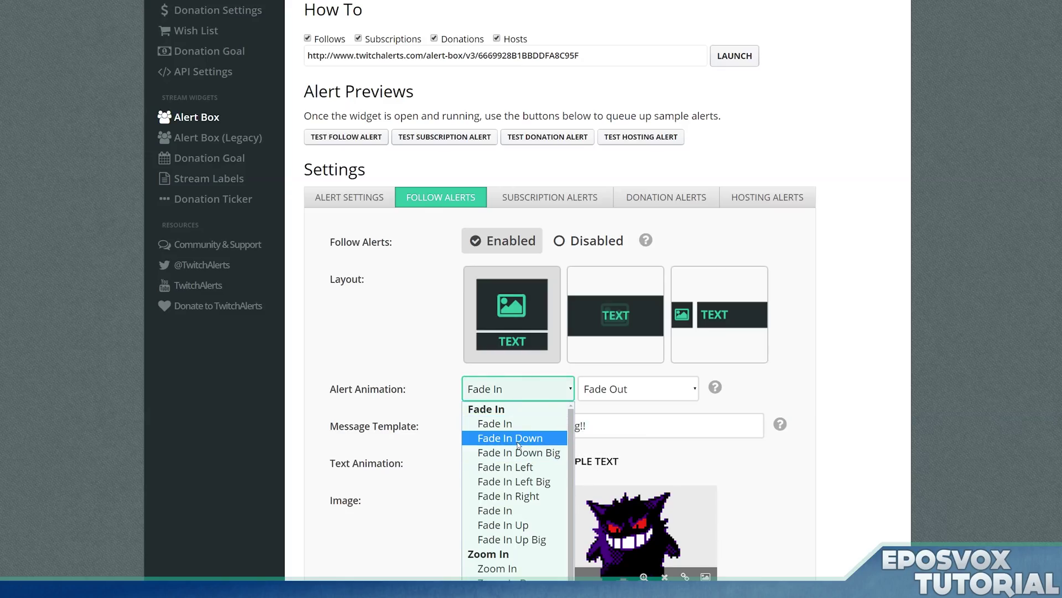
- Set the follow alert's exit animation to Bounce Out
scroll(519, 444, down, 3)
scroll(519, 444, up, 3)
click(606, 391)
scroll(618, 459, down, 2)
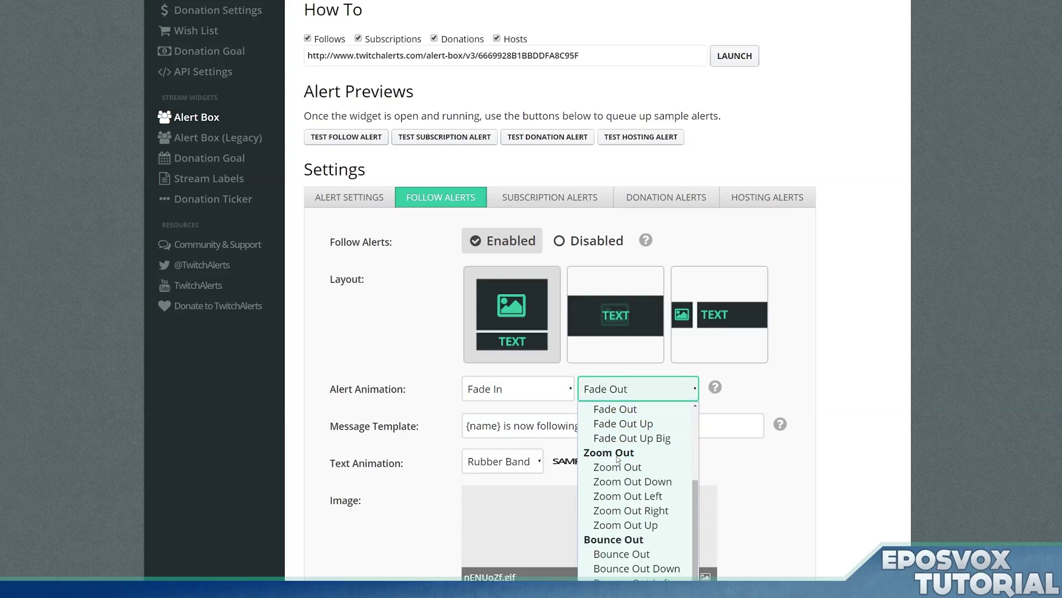
scroll(618, 458, up, 2)
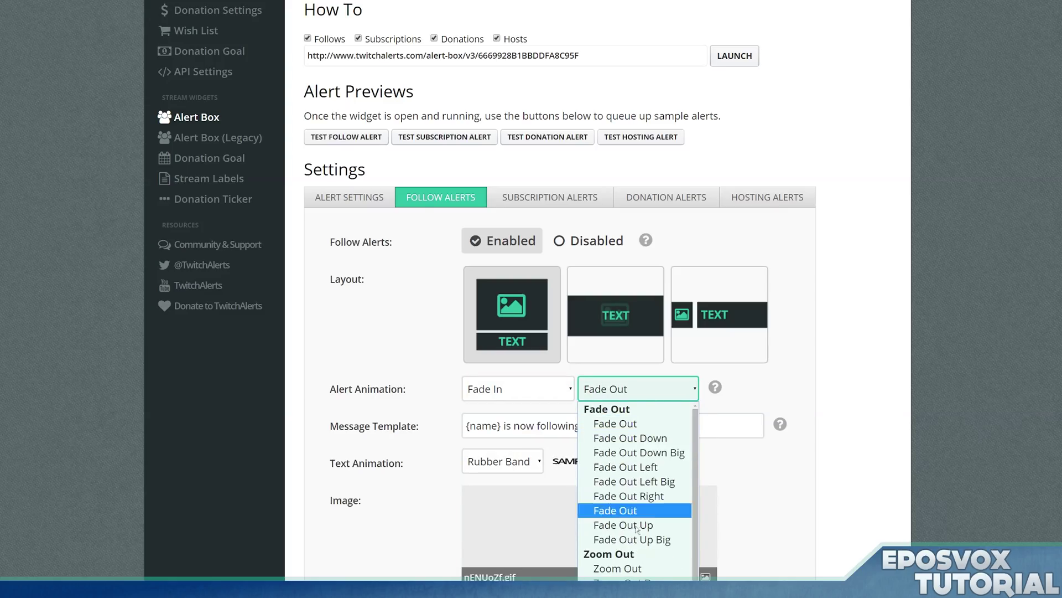
scroll(637, 530, down, 2)
click(643, 553)
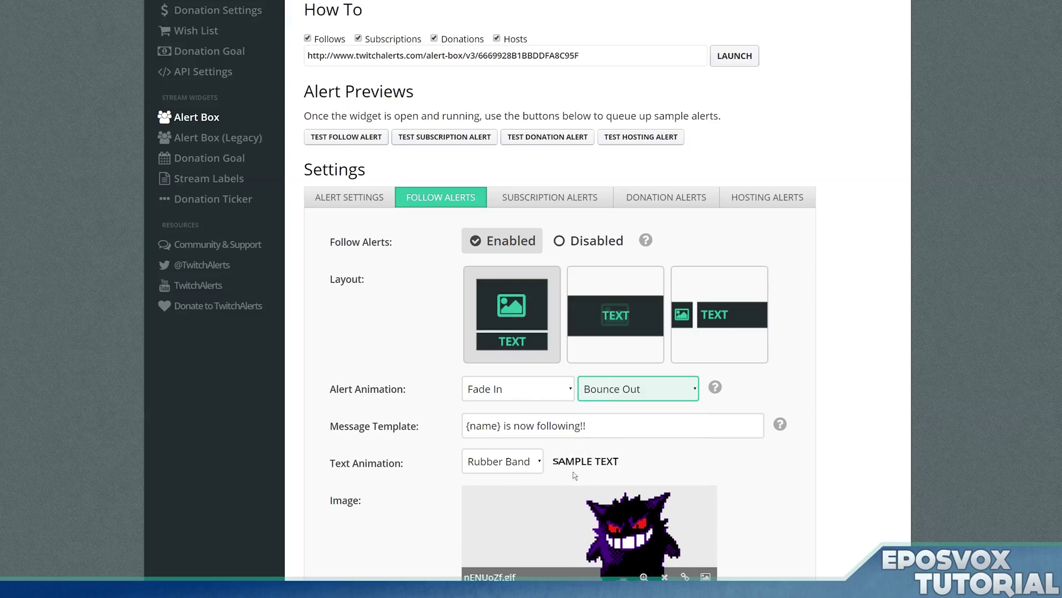
- Try Pulse as the text animation, then switch it back to Rubber Band
click(536, 464)
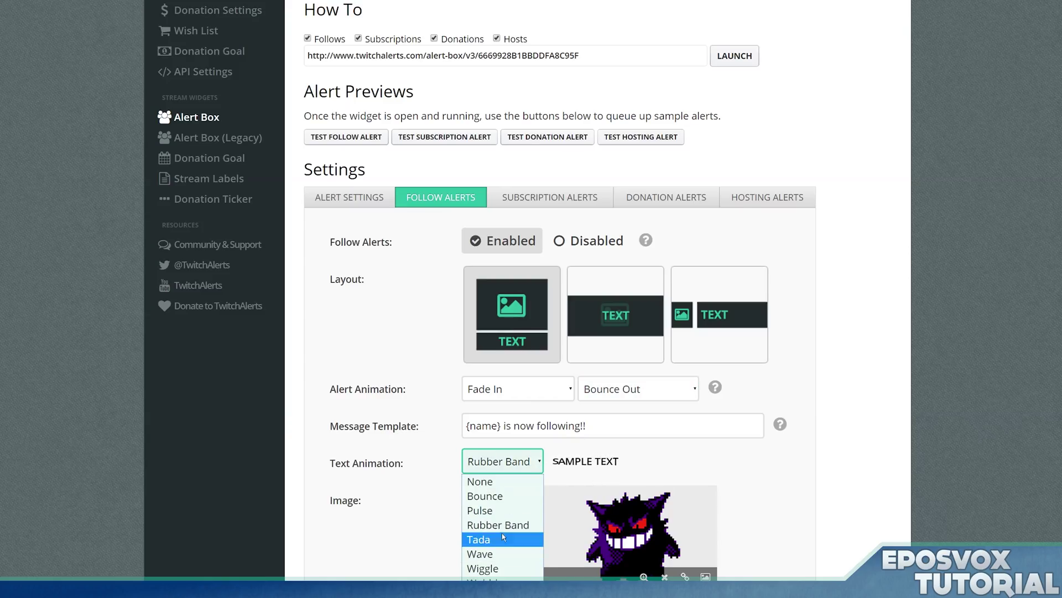
click(487, 510)
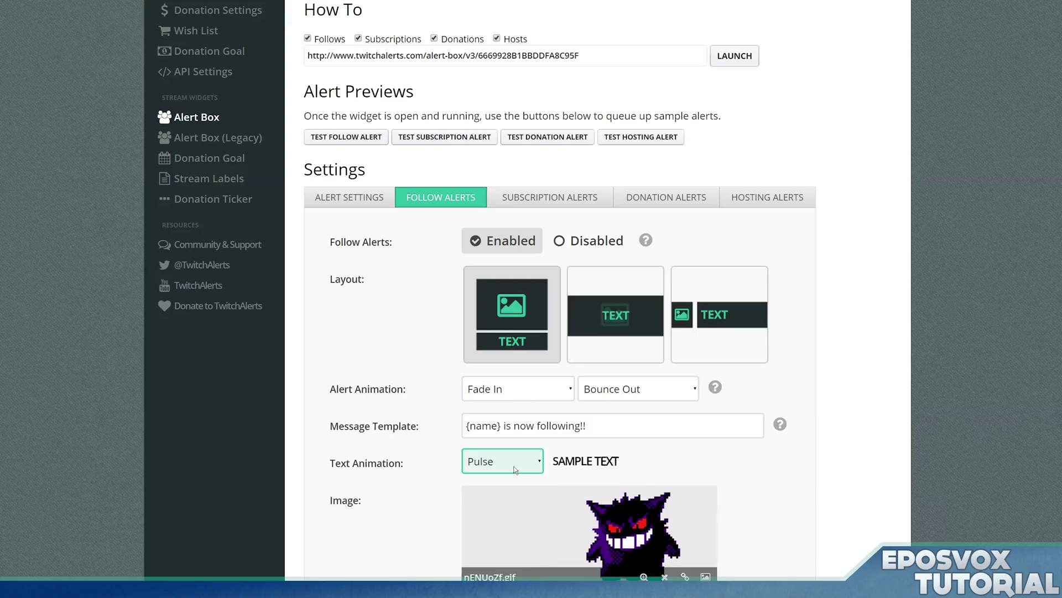
click(515, 469)
click(503, 522)
scroll(502, 529, down, 1)
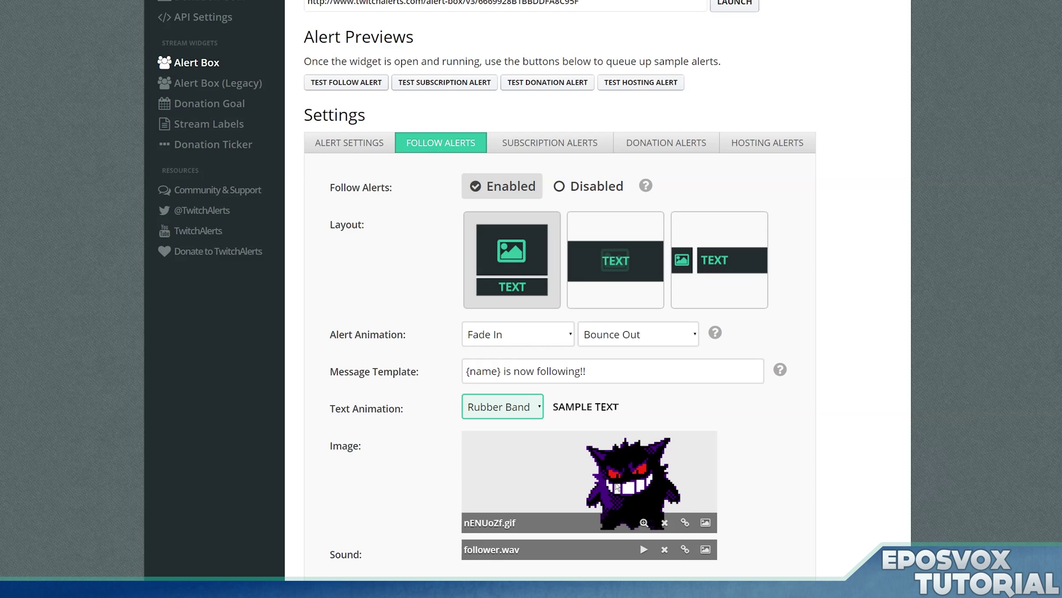
click(703, 524)
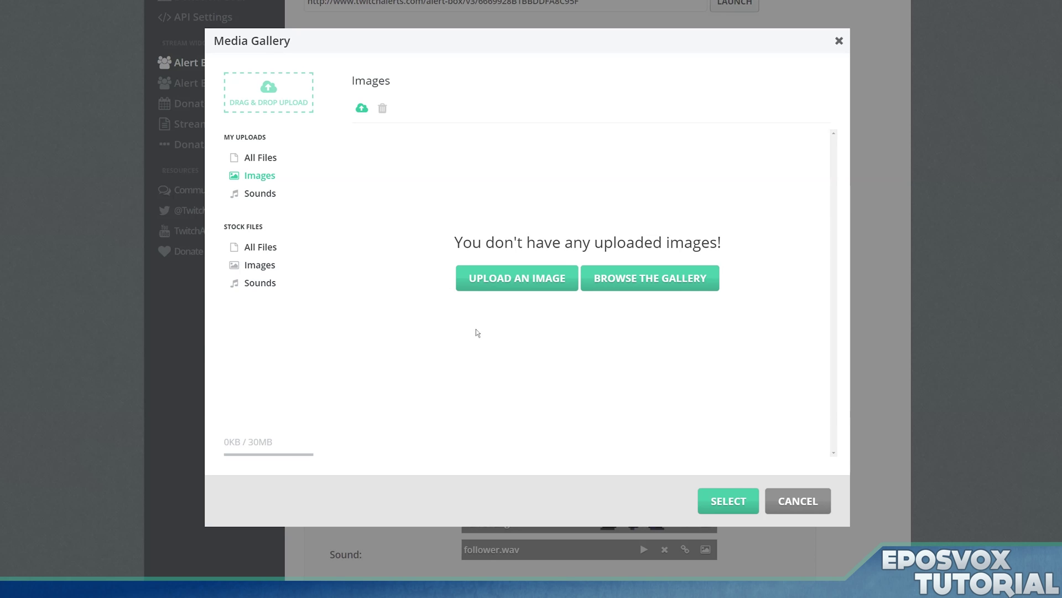
click(714, 498)
click(686, 524)
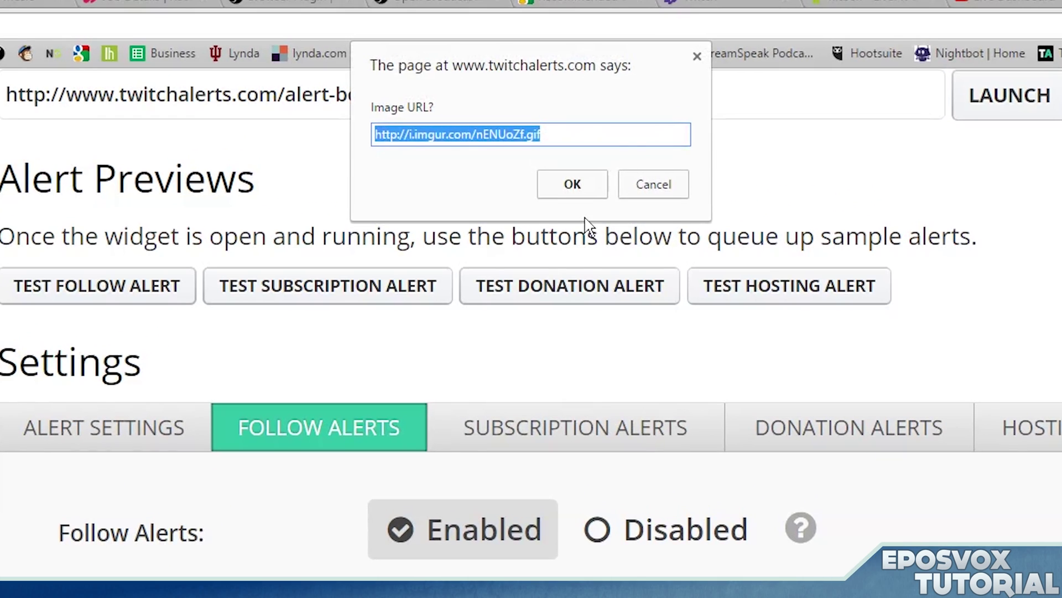
click(591, 56)
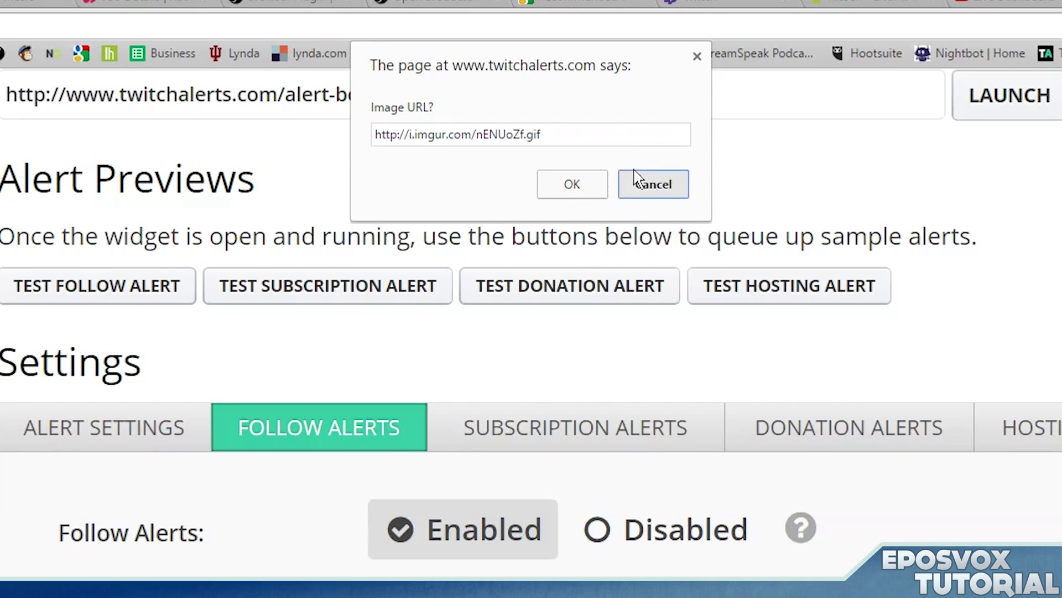
click(635, 177)
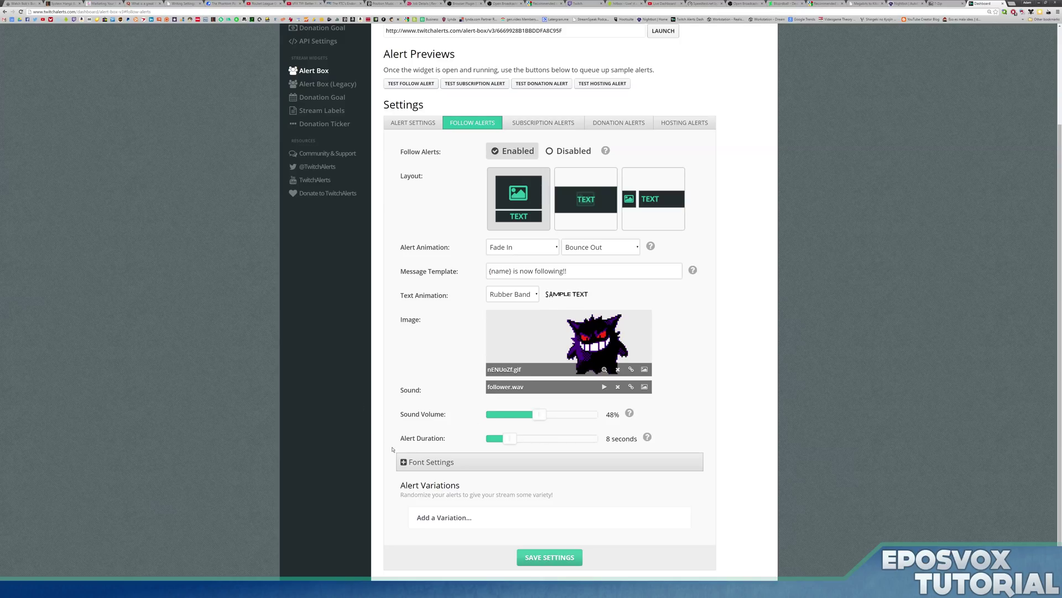
- Check the font name under Font Settings, collapse the section, and save the follow alert settings
click(420, 465)
scroll(483, 351, down, 2)
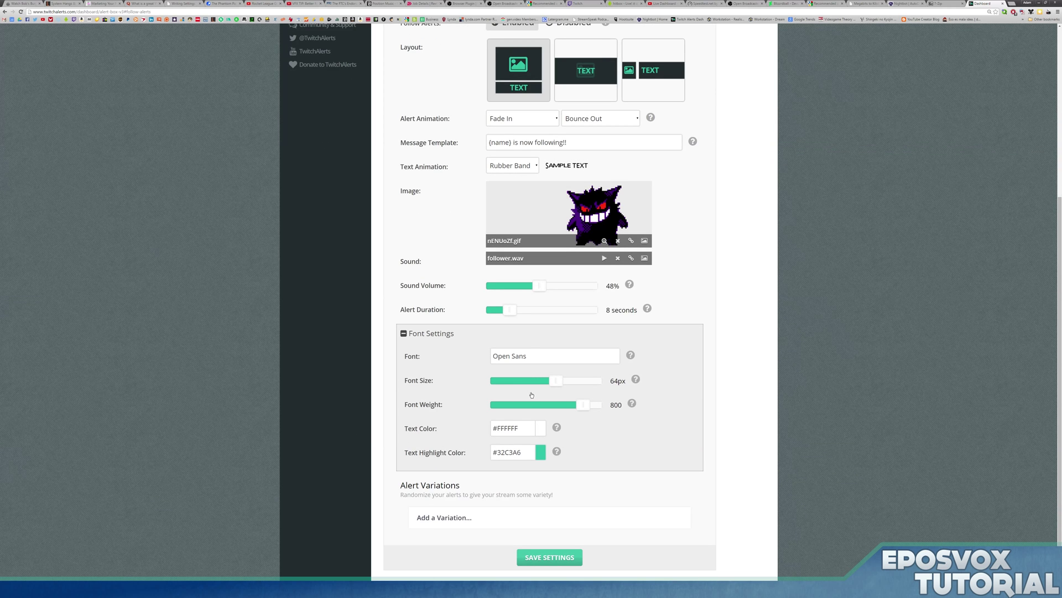
click(546, 355)
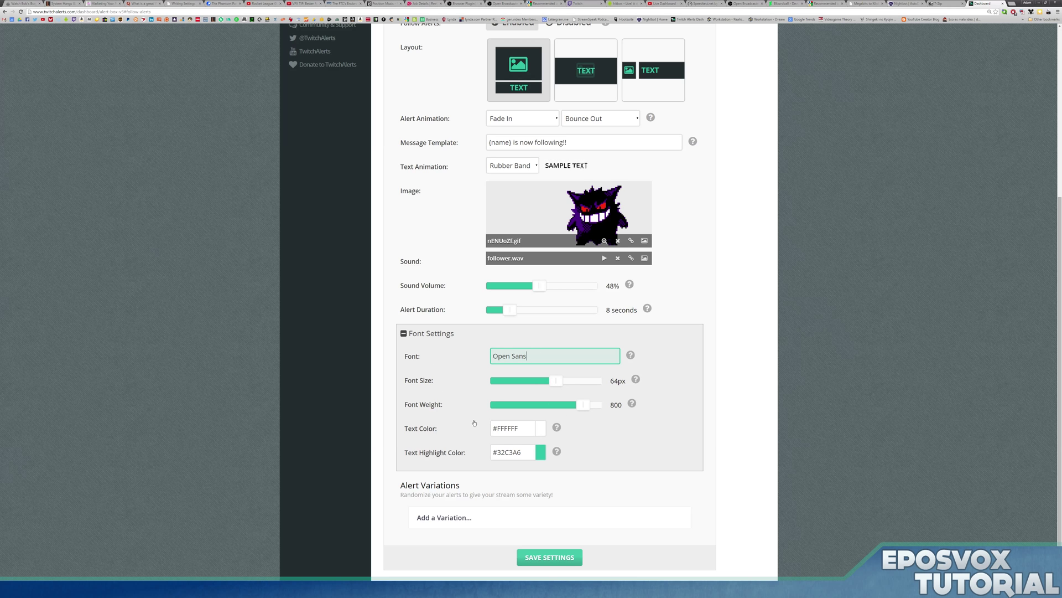
click(409, 333)
scroll(463, 276, up, 2)
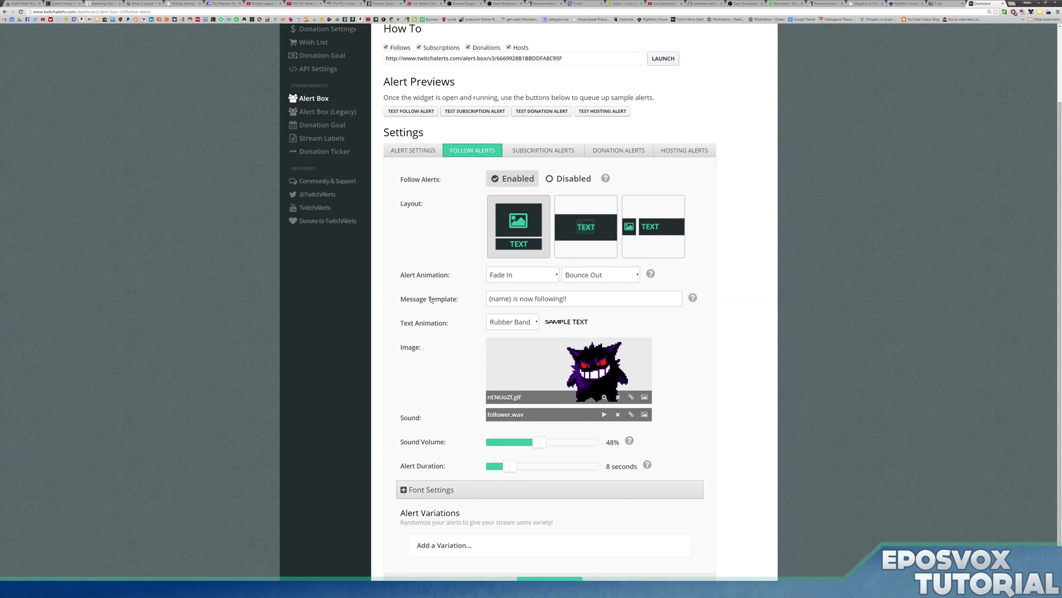
scroll(462, 276, down, 2)
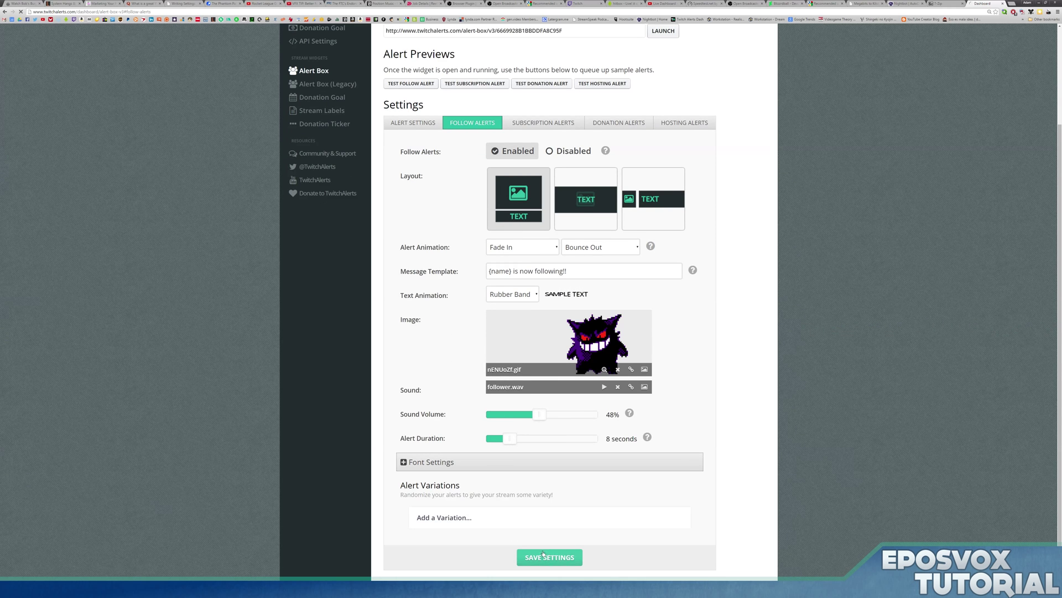
click(569, 557)
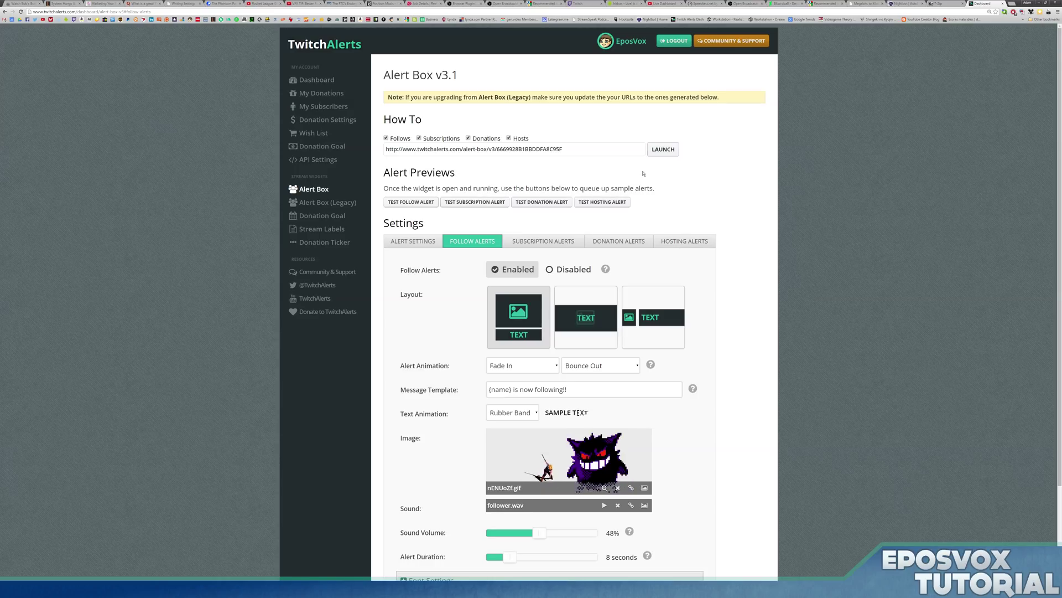
- Launch the Alert Box widget popup, drag it down and right, and return to OBS Studio
click(663, 149)
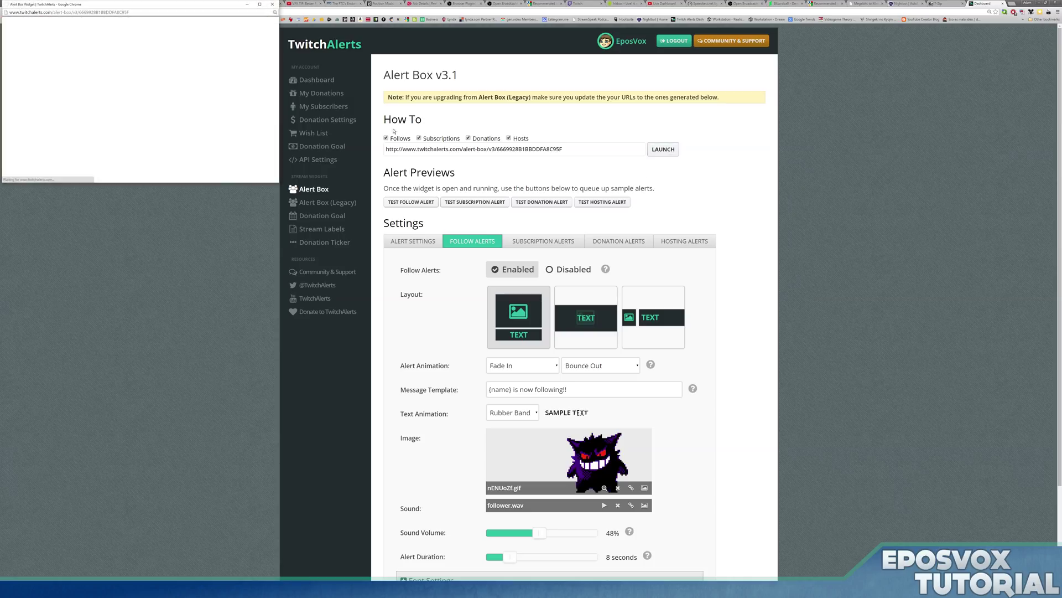
drag(200, 6, 280, 110)
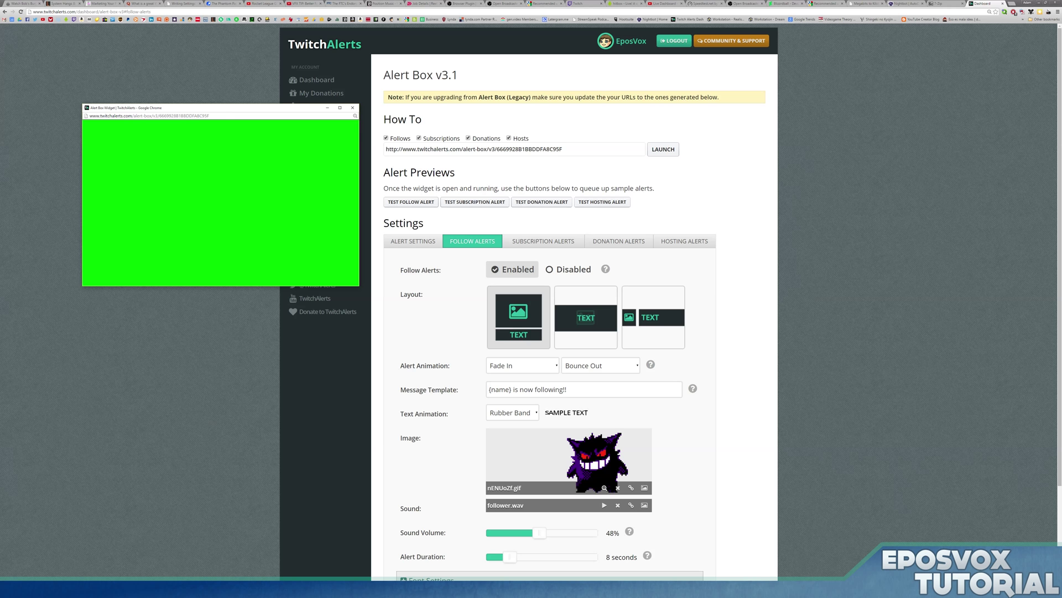
key(alt+Tab)
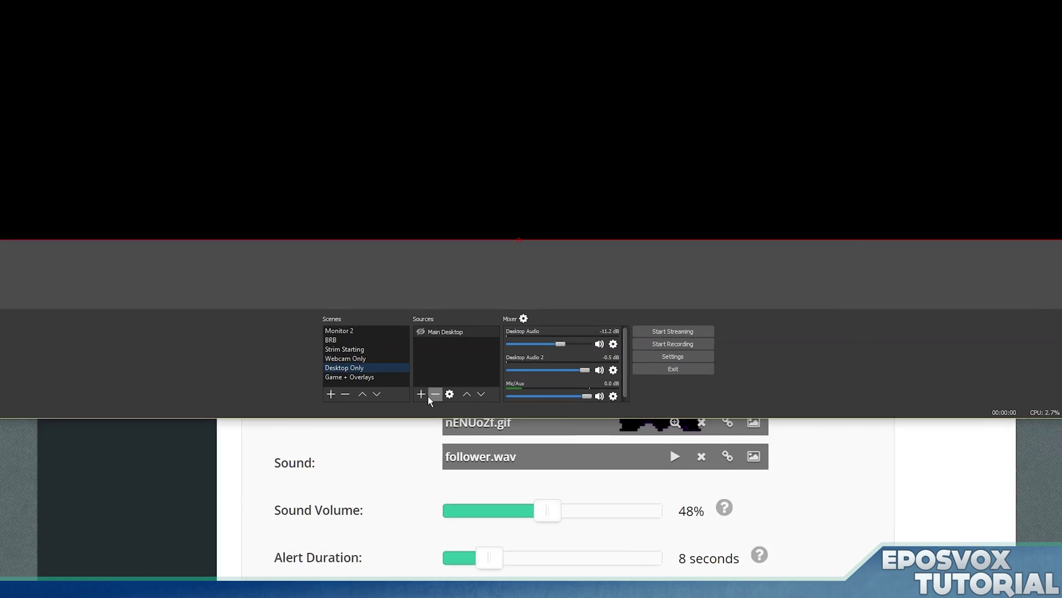
- Add a Window Capture source named 'alert' capturing the Alert Box Widget window
click(475, 473)
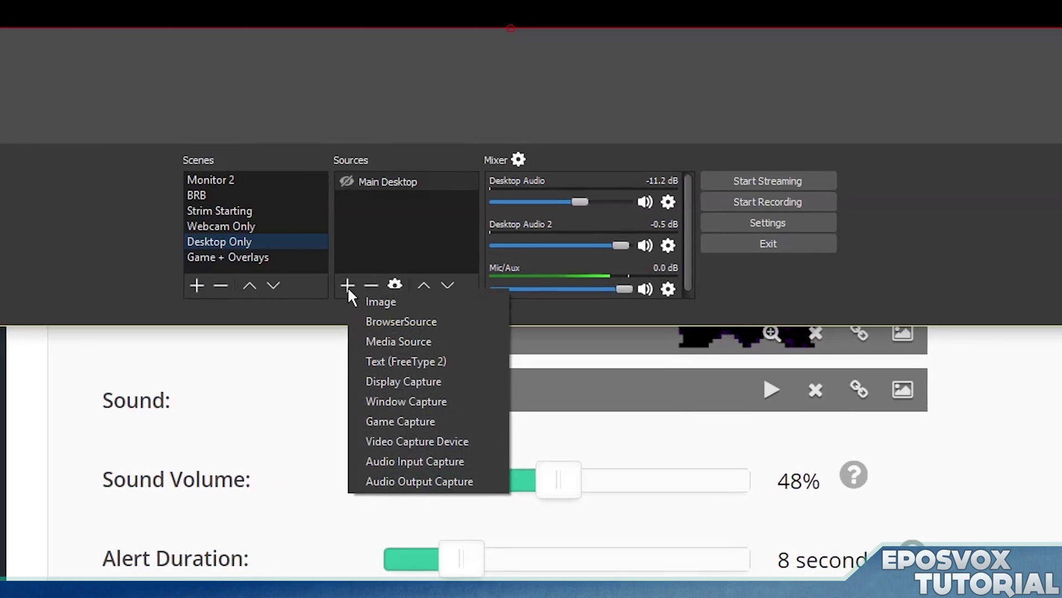
click(407, 380)
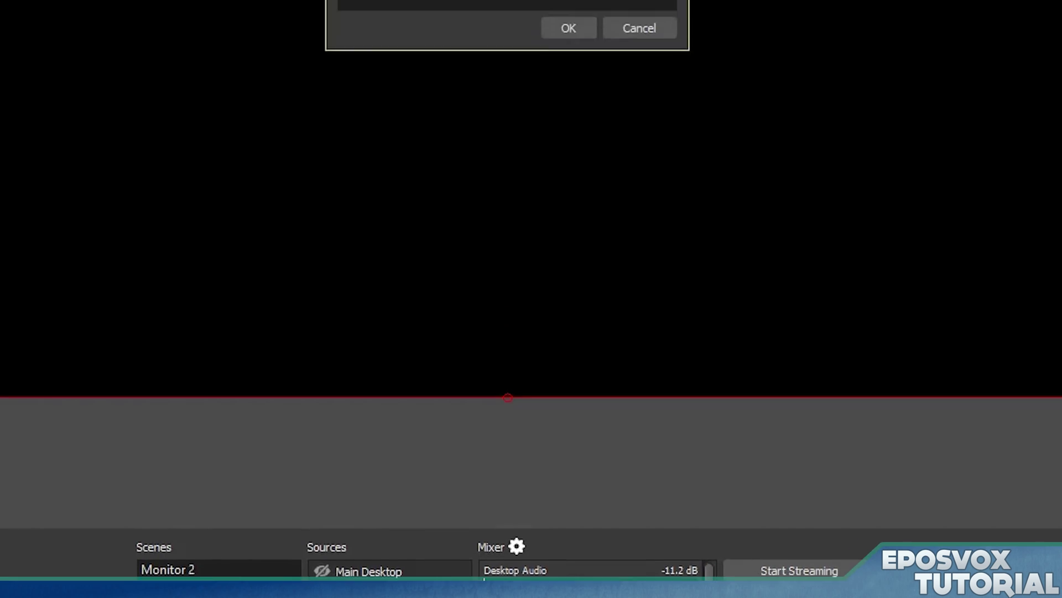
text(alert)
key(Return)
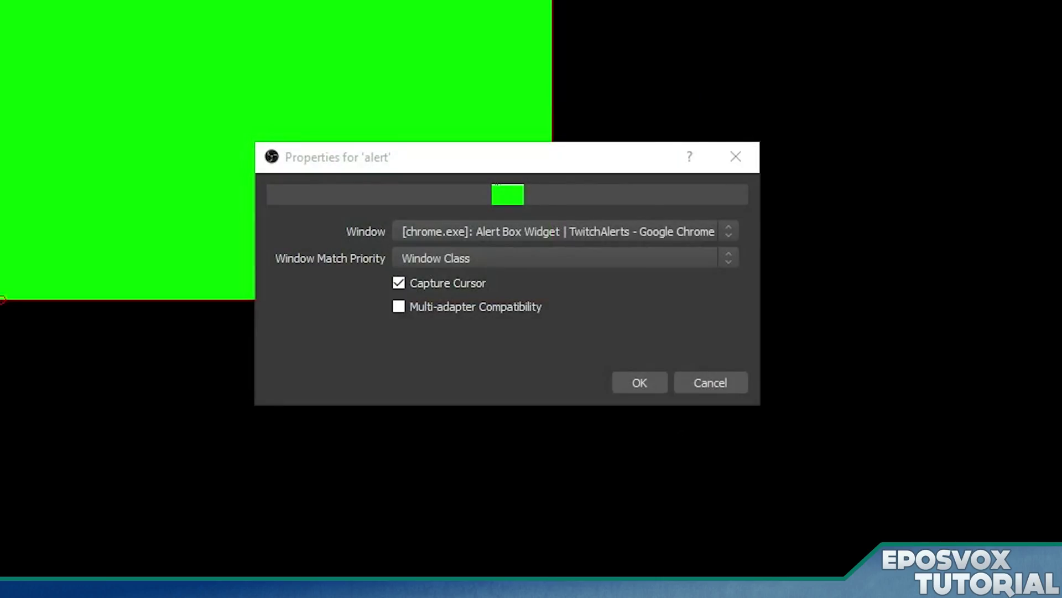
click(479, 236)
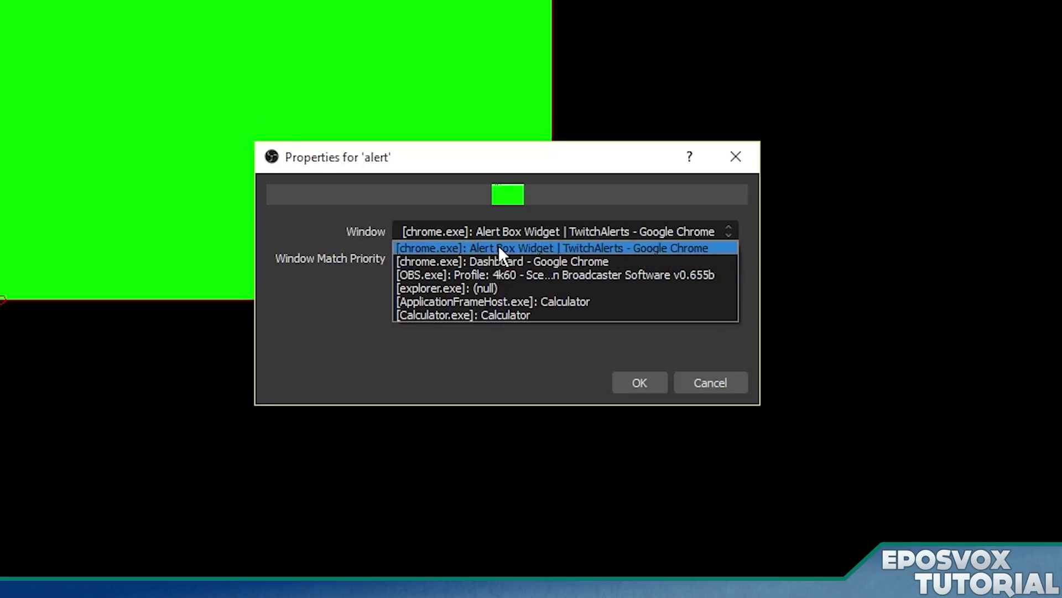
click(501, 247)
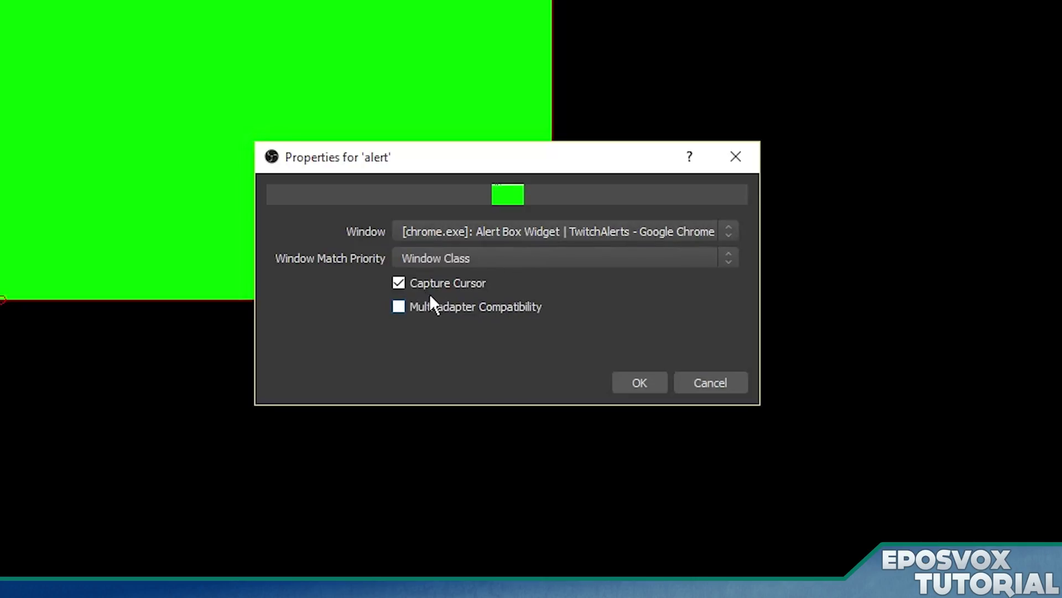
click(655, 390)
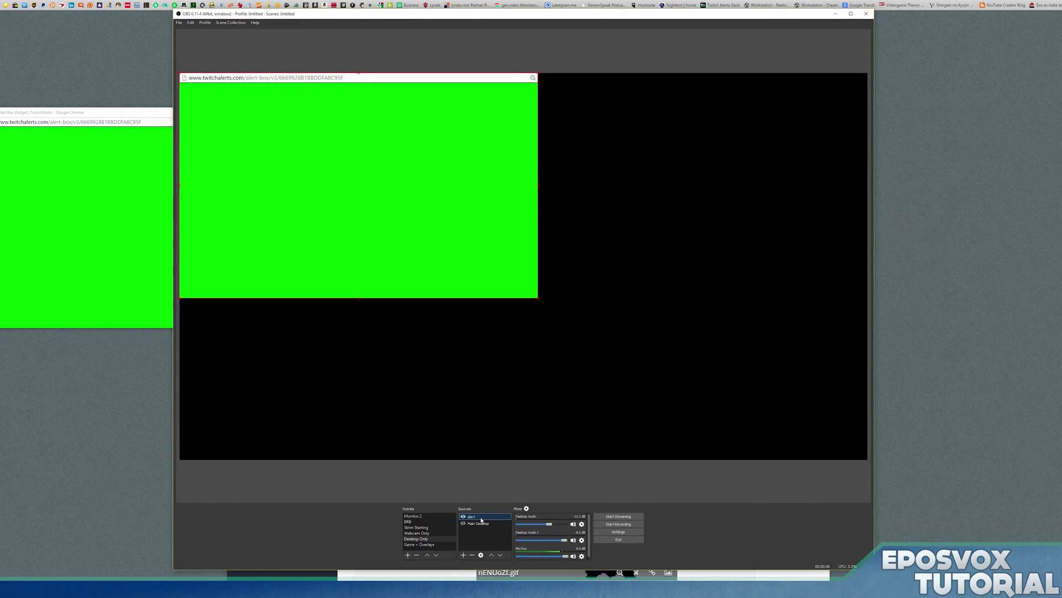
- Add a Crop filter to the alert source with a top crop of 27 pixels
right_click(413, 197)
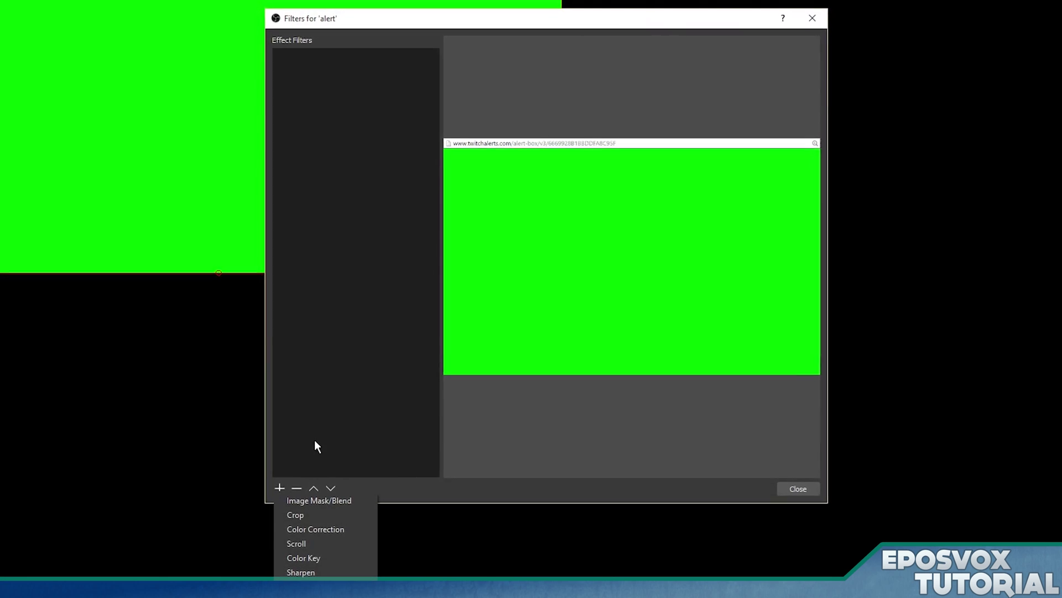
click(314, 514)
click(506, 283)
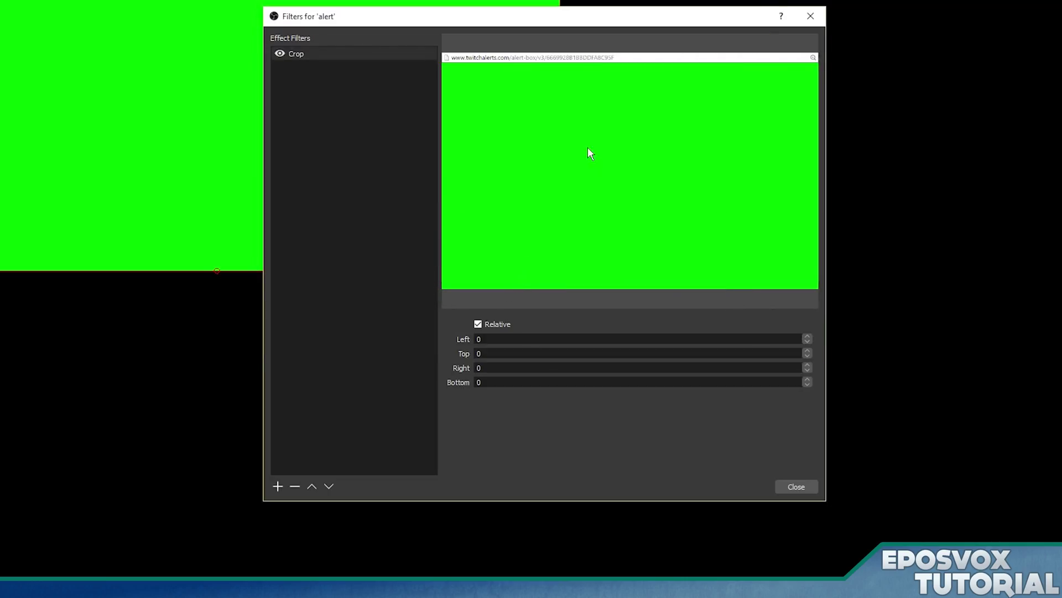
click(808, 351)
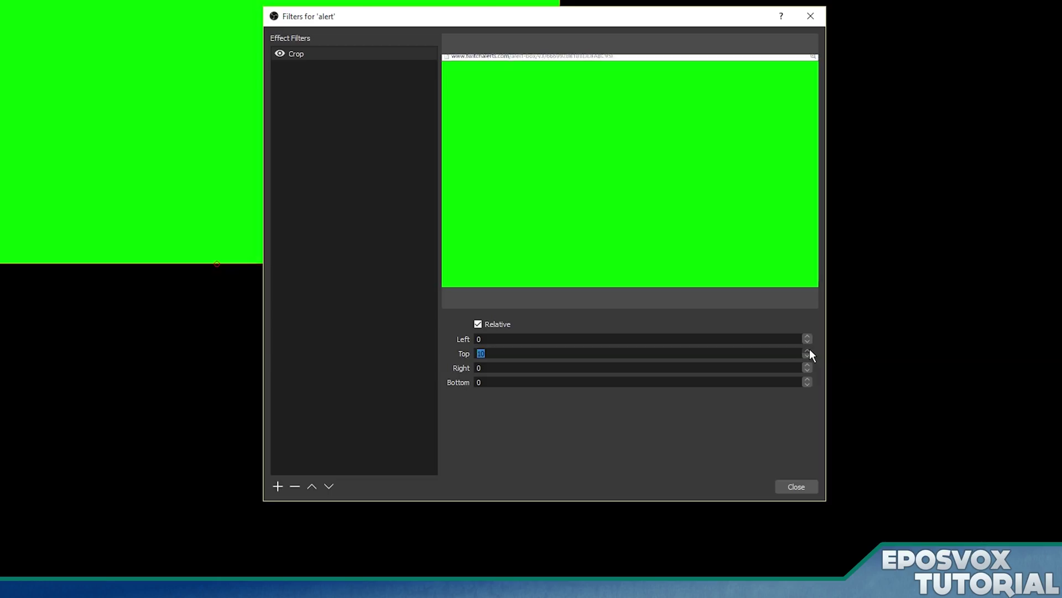
drag(808, 351, 809, 346)
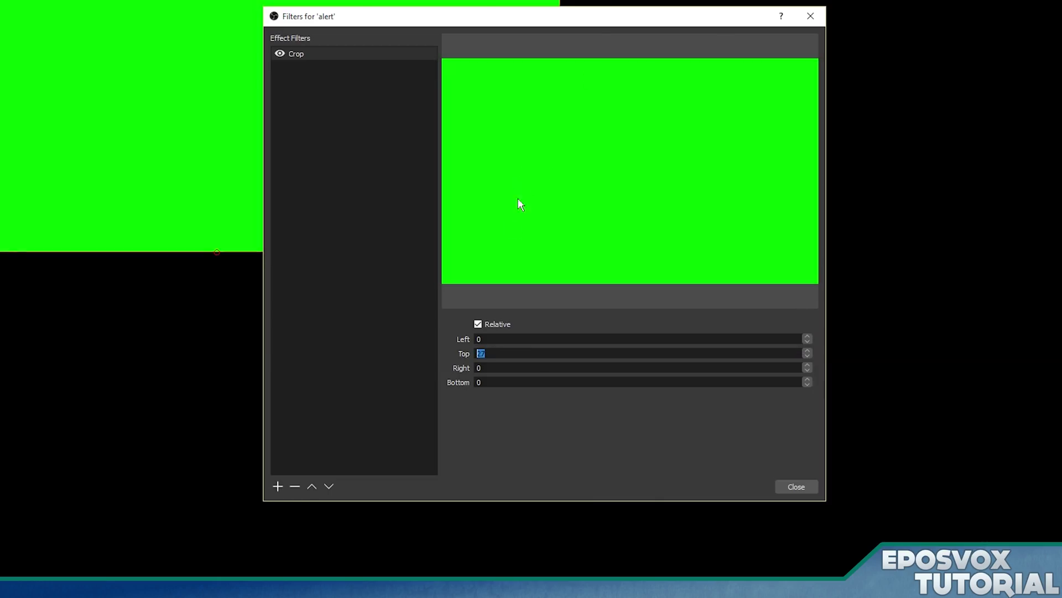
click(279, 486)
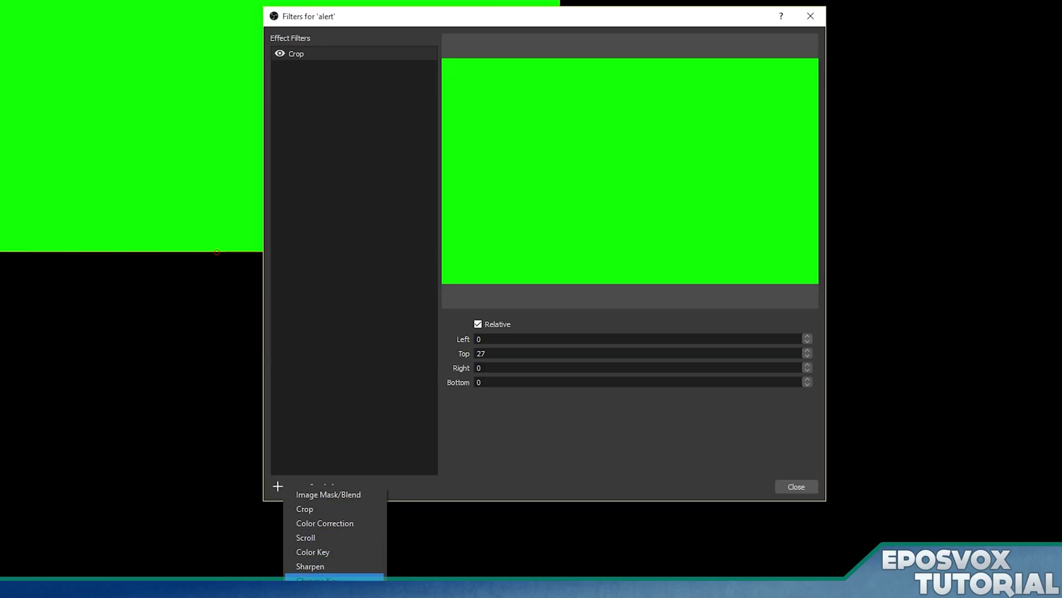
- Add a green Color Key filter after the Crop, then close the Filters window
click(326, 552)
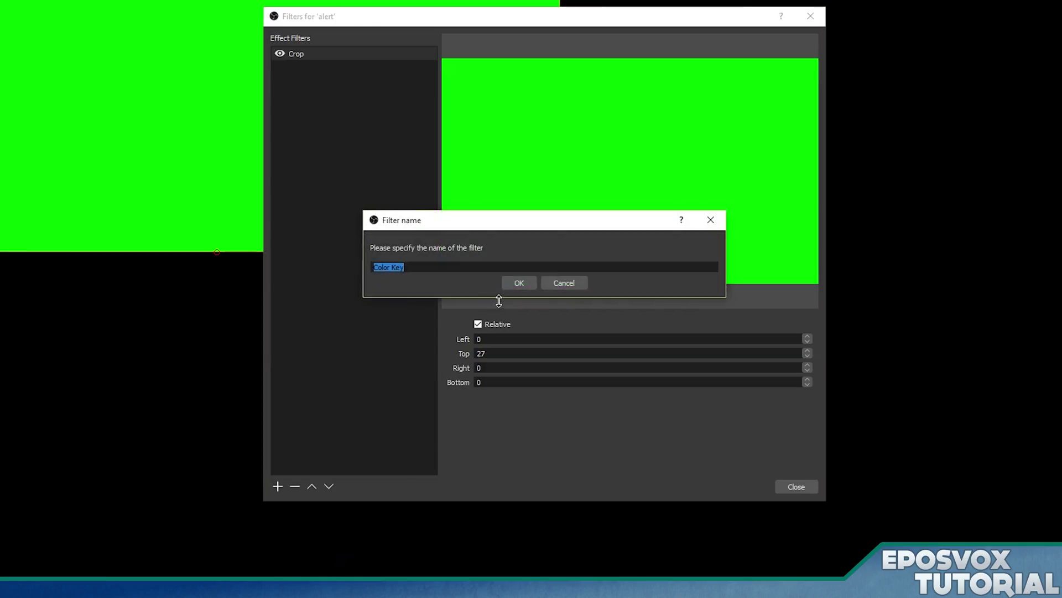
click(514, 282)
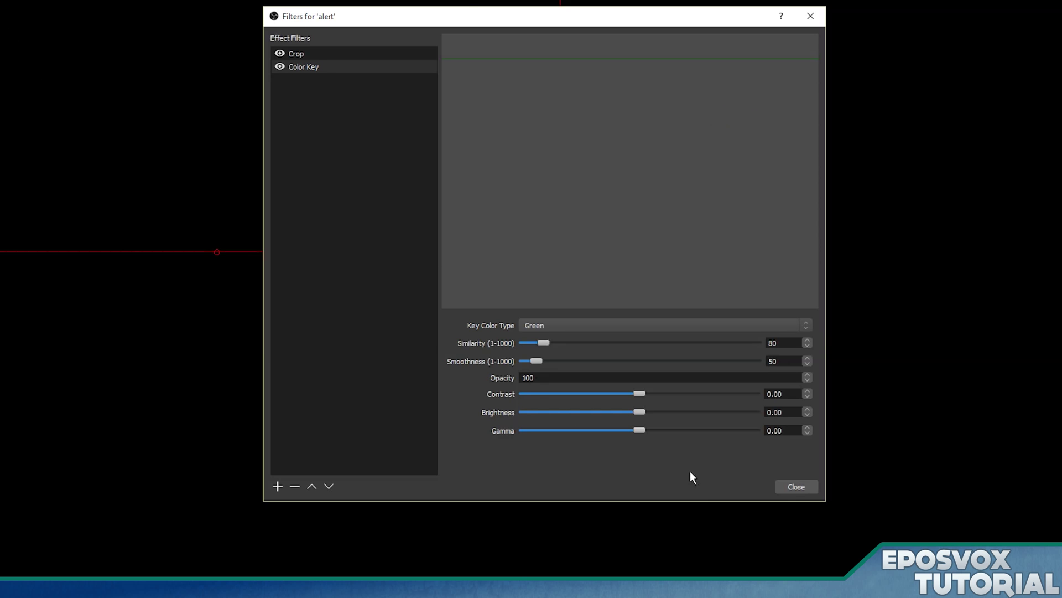
click(779, 481)
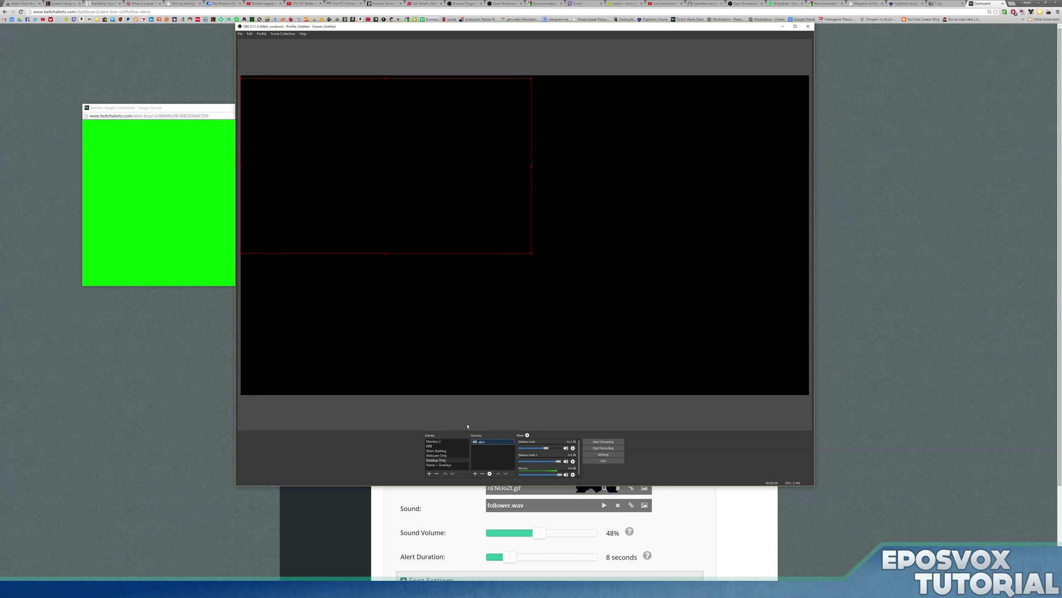
- Reconfirm the alert source properties and move the source toward the preview centre
click(489, 473)
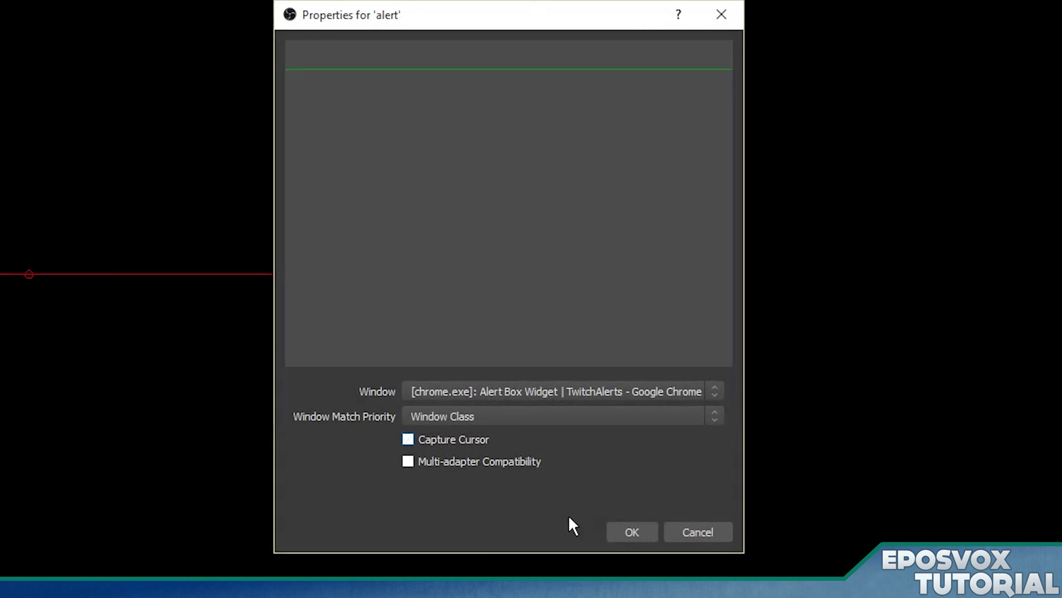
click(619, 531)
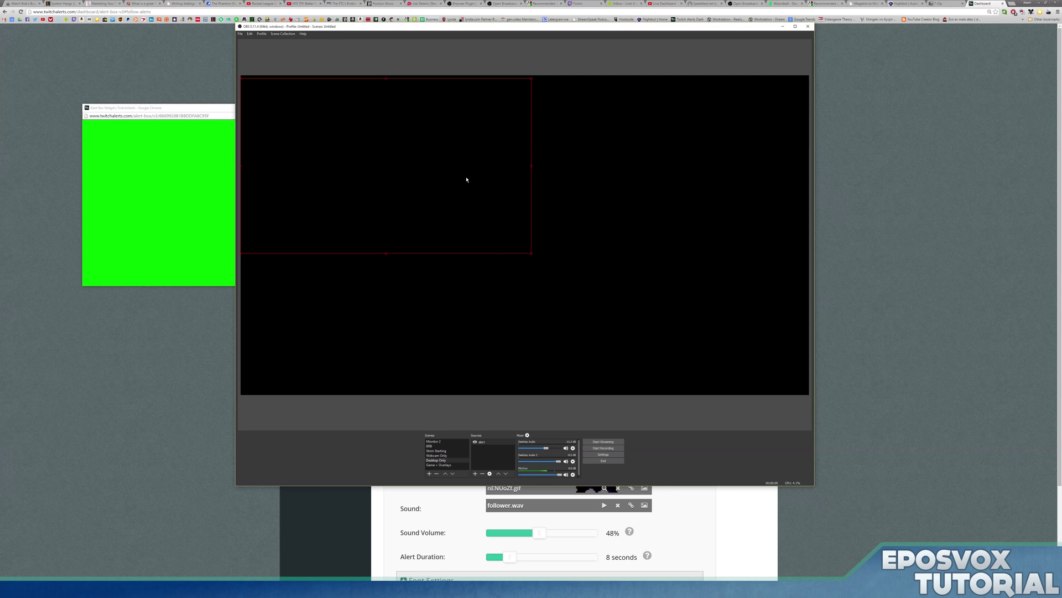
drag(467, 179, 602, 228)
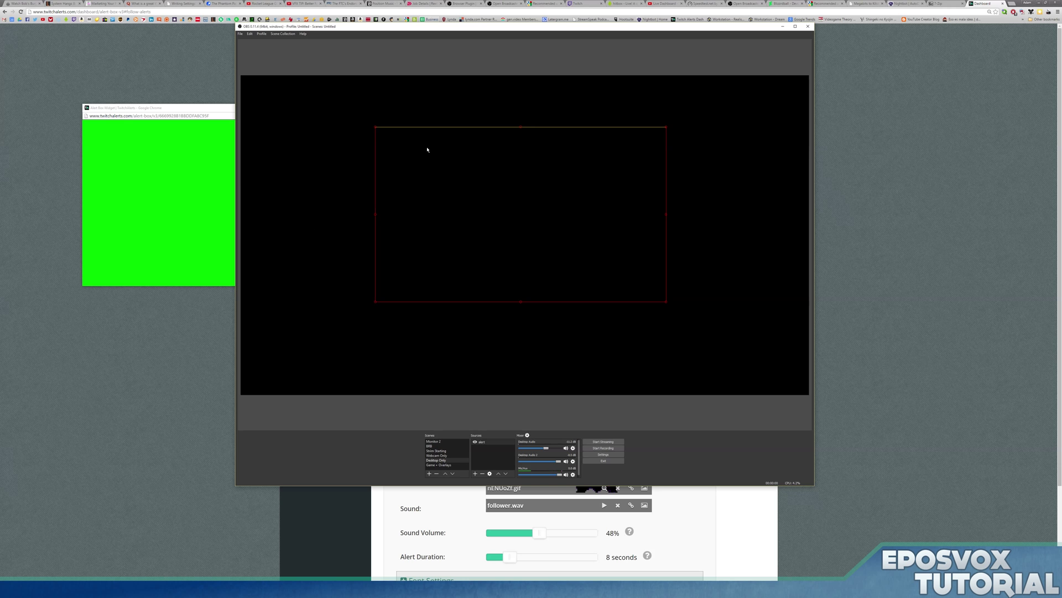
- Send a test follow alert from the TwitchAlerts dashboard, then bring the settings window forward
click(909, 24)
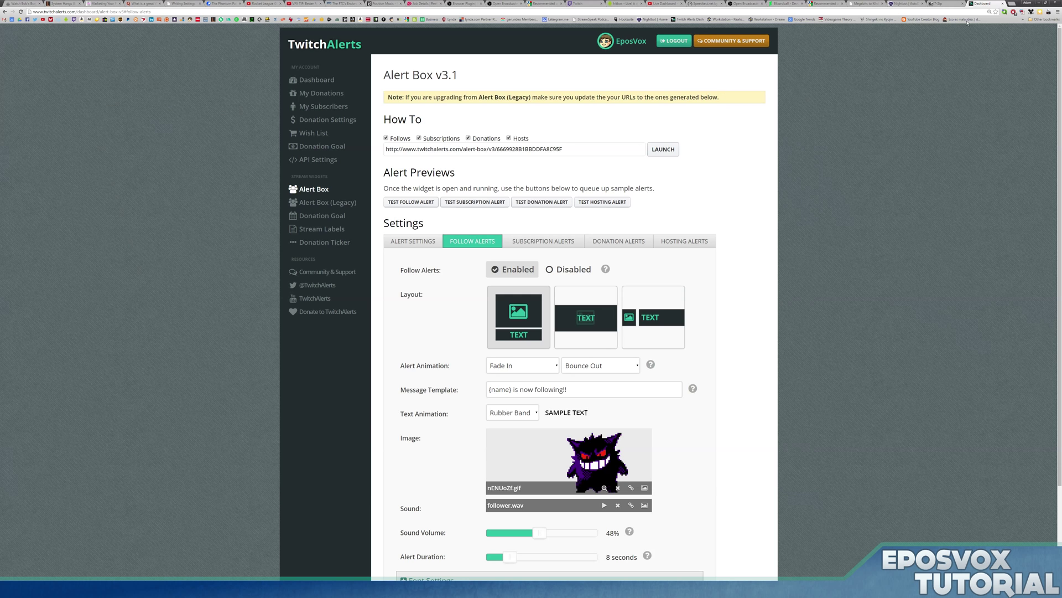
drag(1012, 4, 303, 266)
click(145, 466)
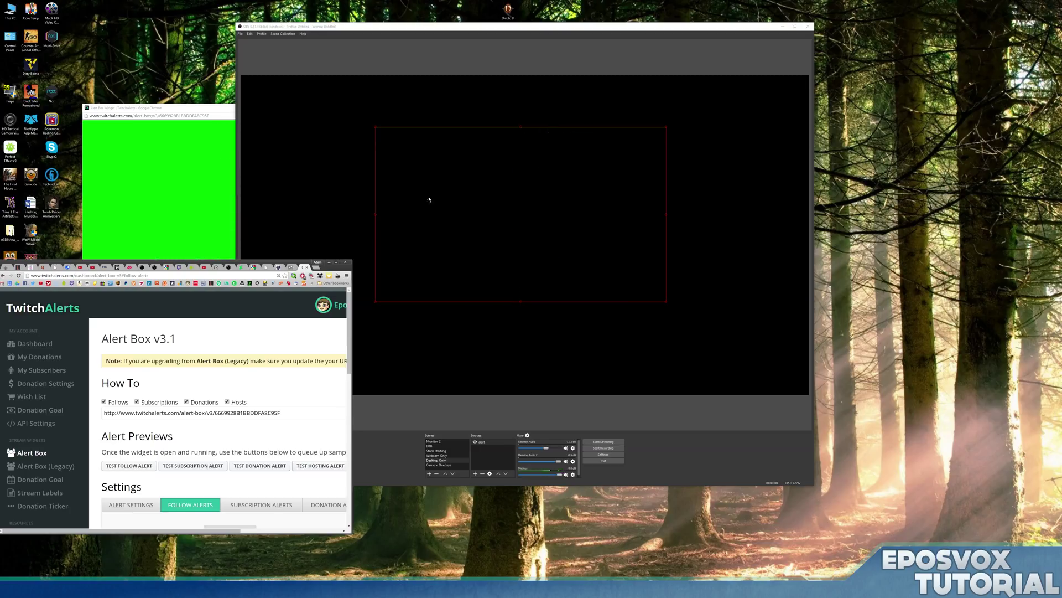
click(221, 185)
click(332, 294)
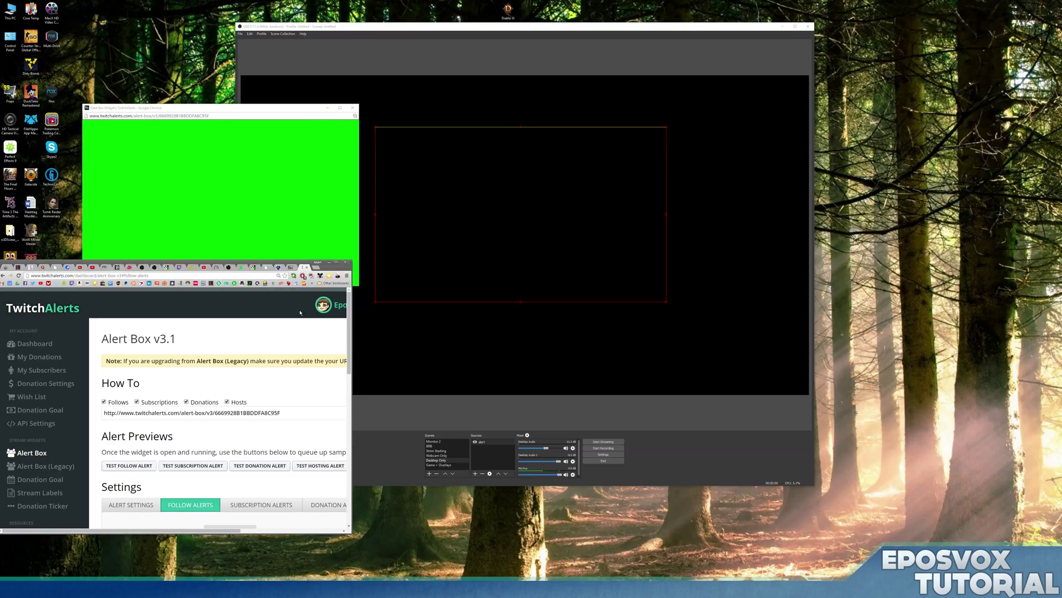
click(337, 262)
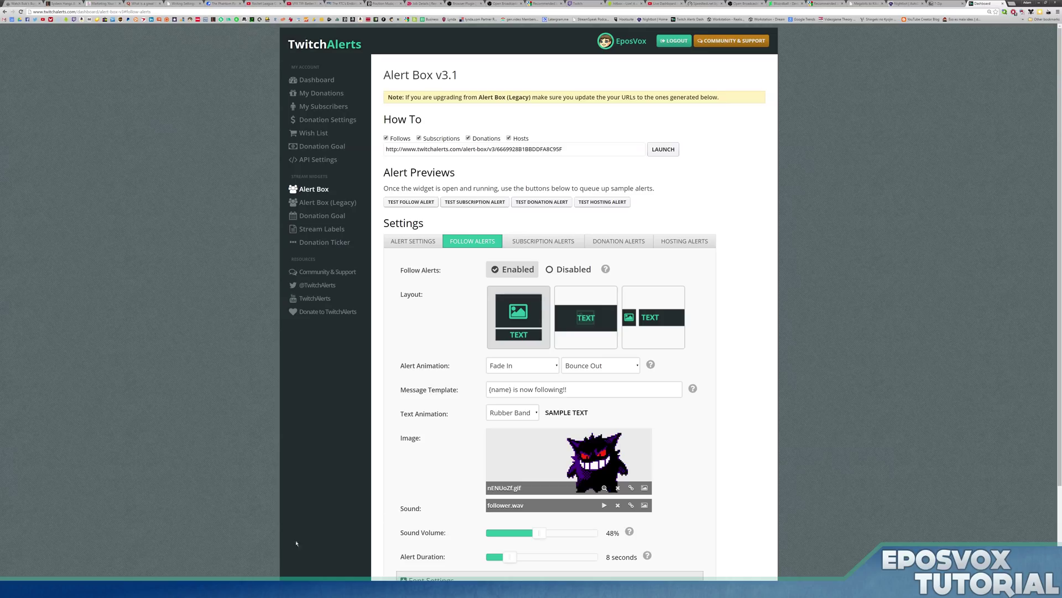
- Remove the old 'alert' window capture source in OBS Studio
key(alt+Tab)
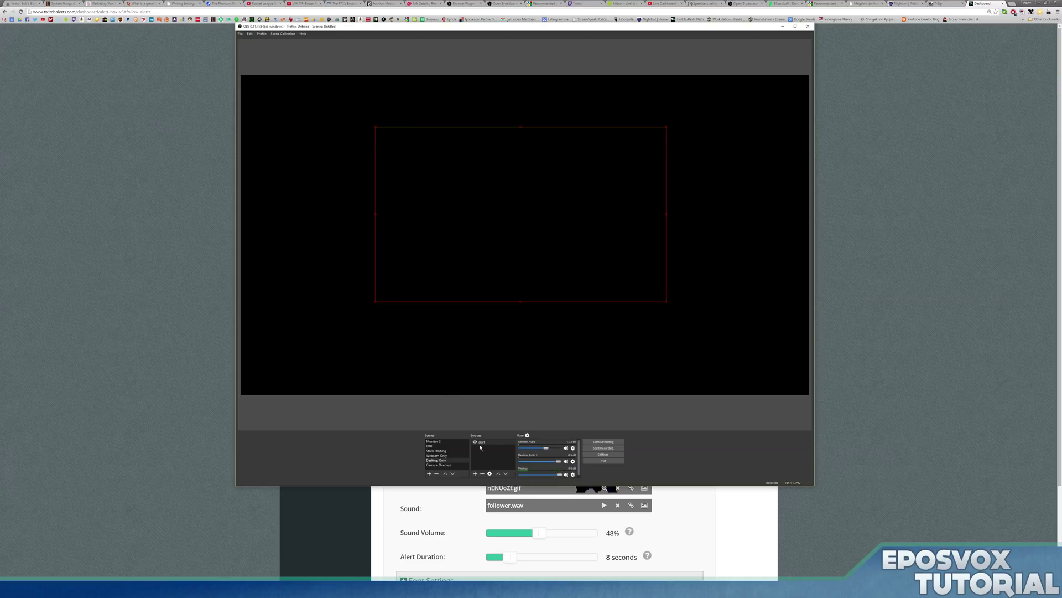
click(482, 473)
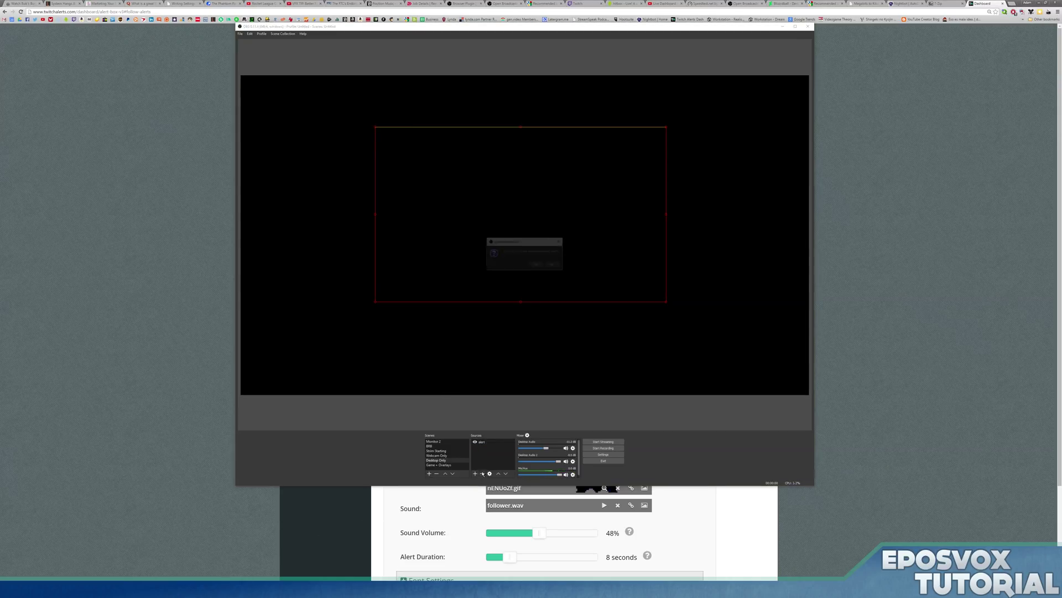
click(536, 265)
- Add a new Browser source named 'Alert'
click(475, 473)
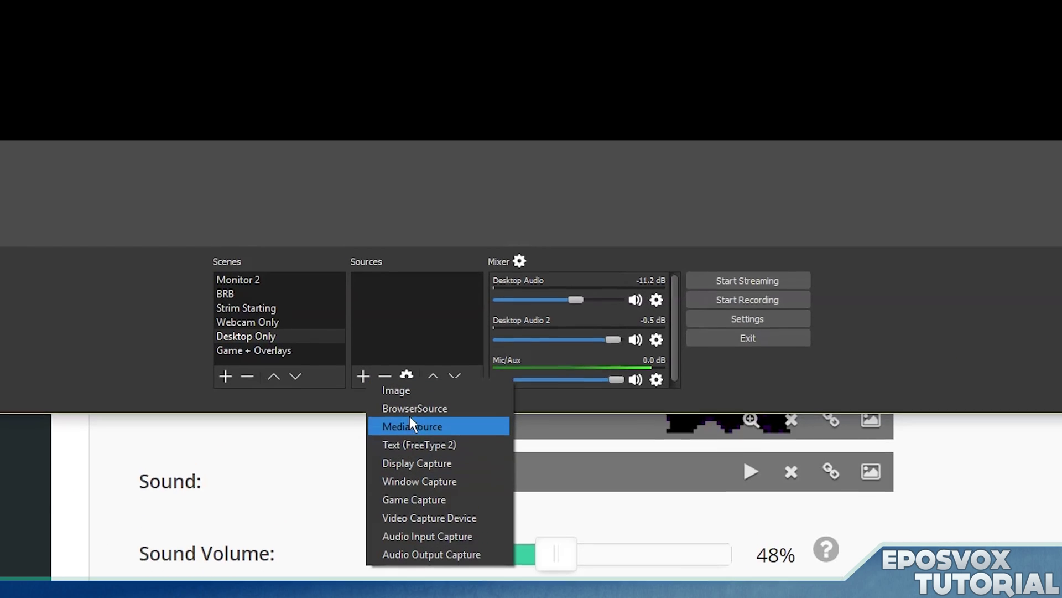
click(435, 380)
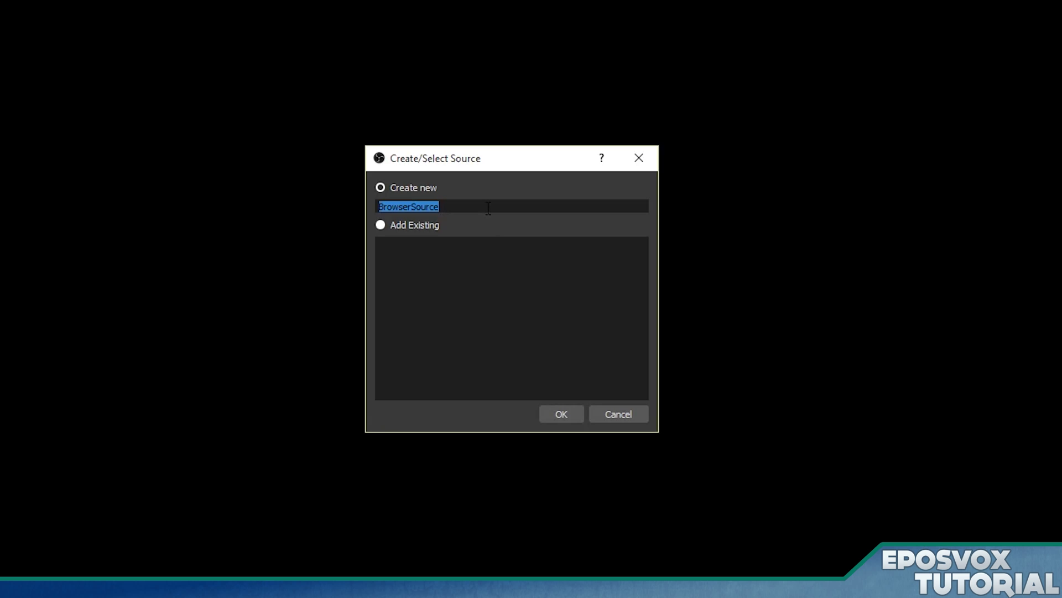
text(Alert)
key(Return)
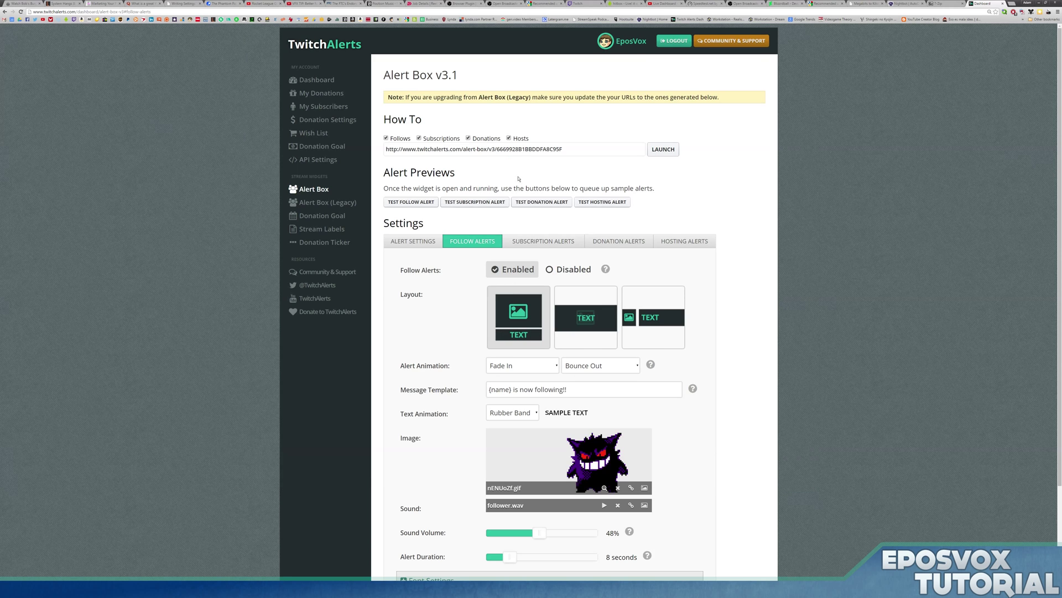
- Paste the TwitchAlerts alert-box widget URL into the Alert browser source and centre it
drag(560, 149, 374, 151)
key(ctrl+c)
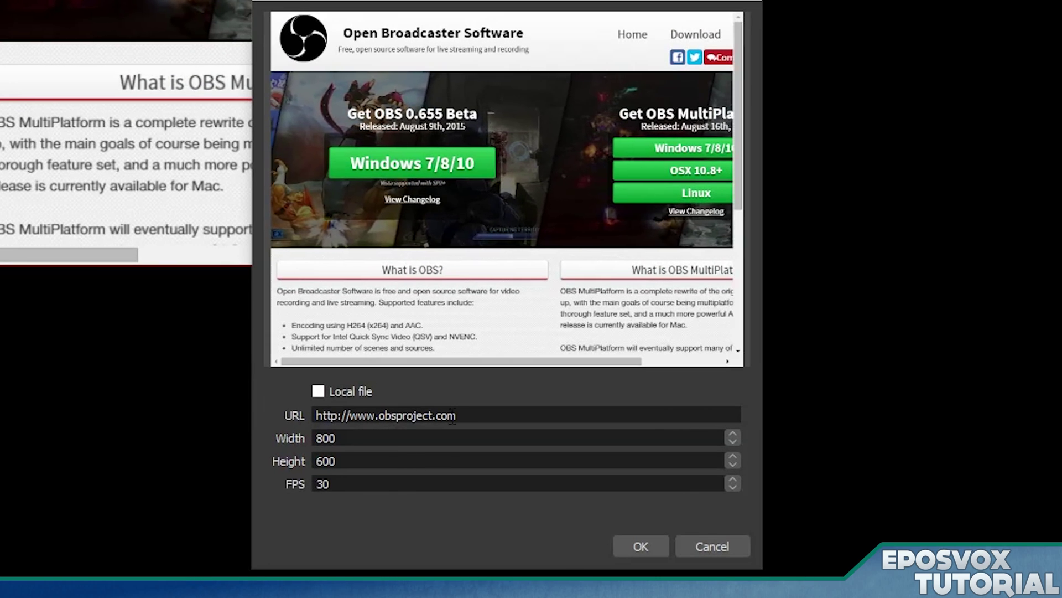
drag(454, 415, 344, 415)
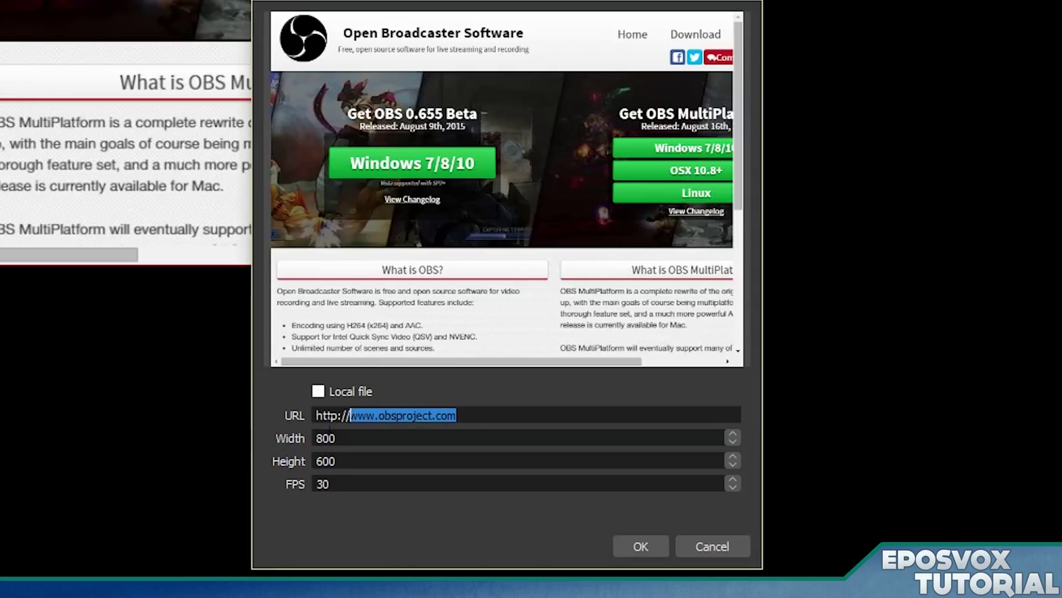
key(ctrl+v)
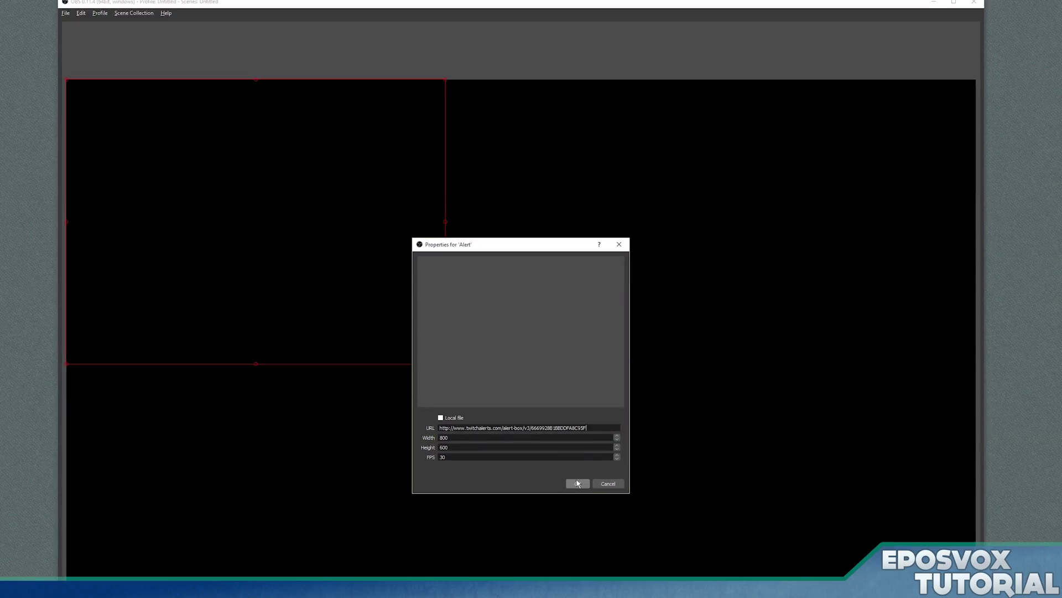
click(580, 500)
drag(279, 274, 604, 404)
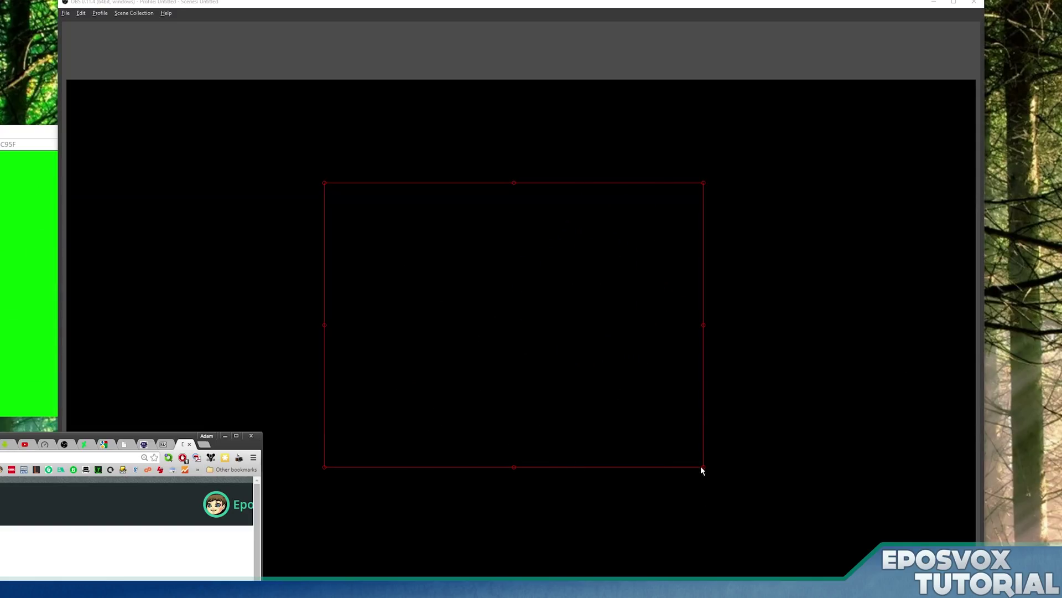
- Enlarge the Alert source box, shift it up-left, and return to the browser
drag(702, 468, 814, 550)
drag(710, 495, 558, 487)
key(alt+Tab)
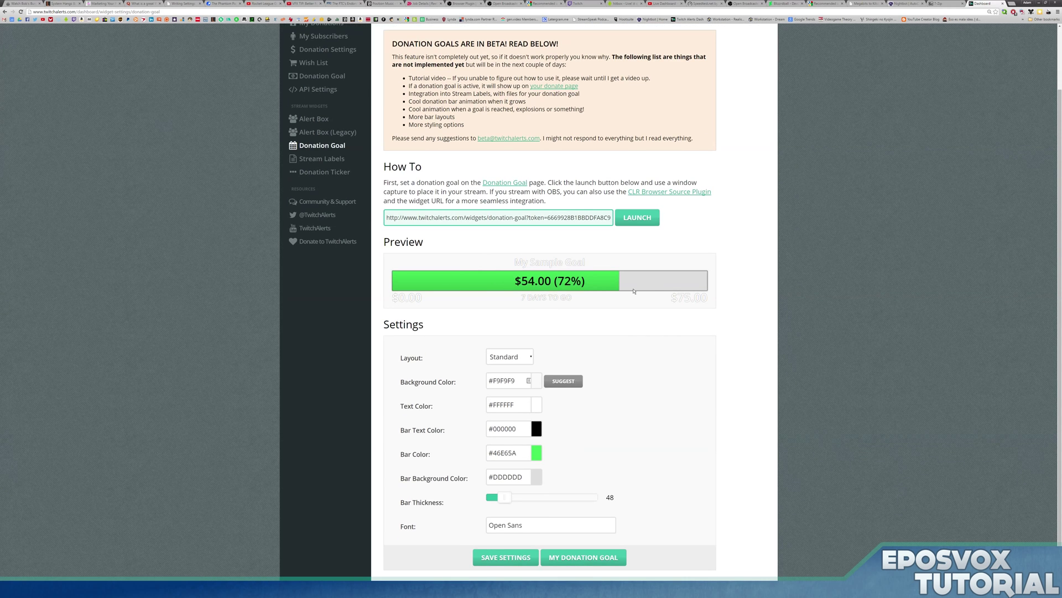
- Open the Donation Ticker widget page, showing the {name}: {amount} format and max 10 donations
scroll(399, 256, up, 1)
click(324, 228)
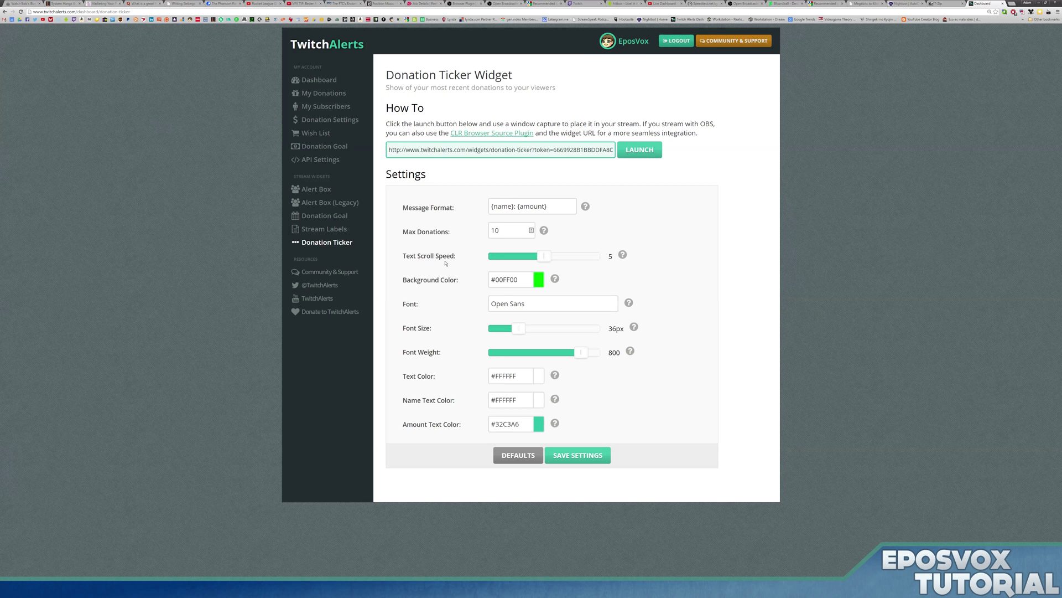
- Select the Webcam Only scene in OBS and start adding a Browser source to it
key(alt+Tab)
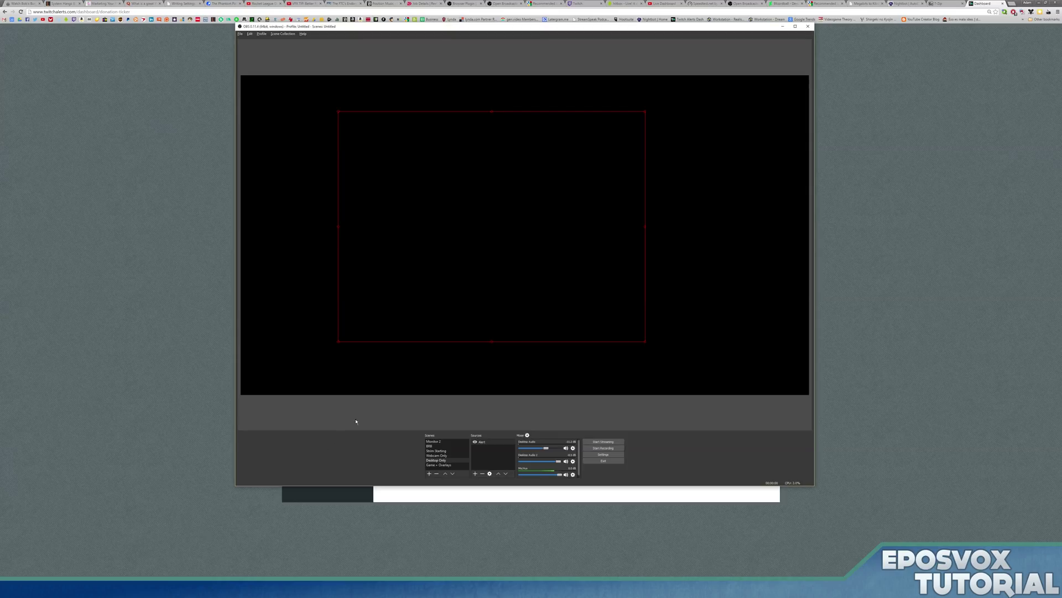
key(alt+Tab)
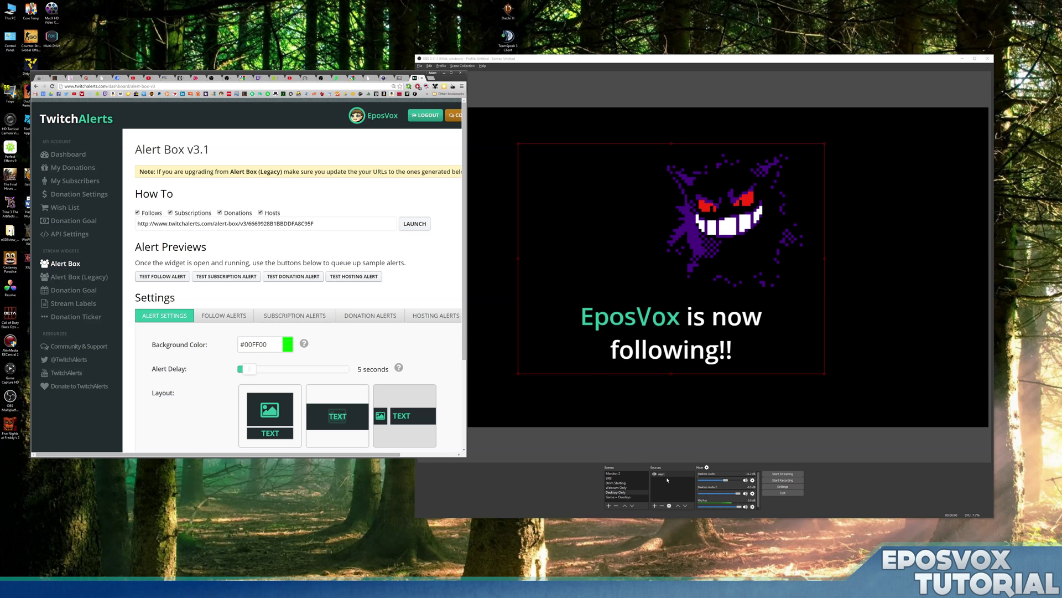
click(616, 487)
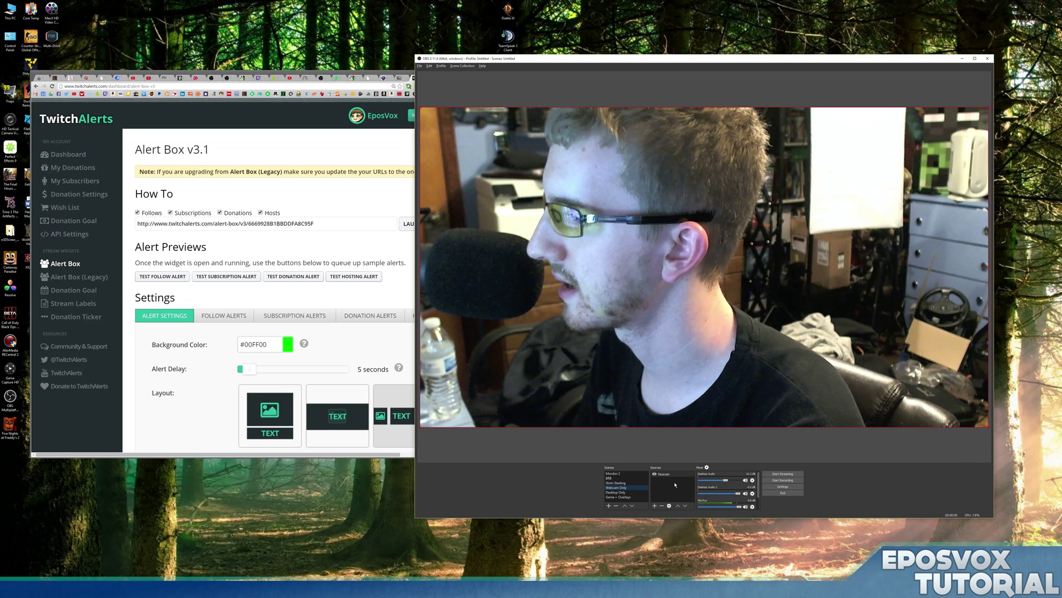
right_click(671, 484)
mouse_move(680, 487)
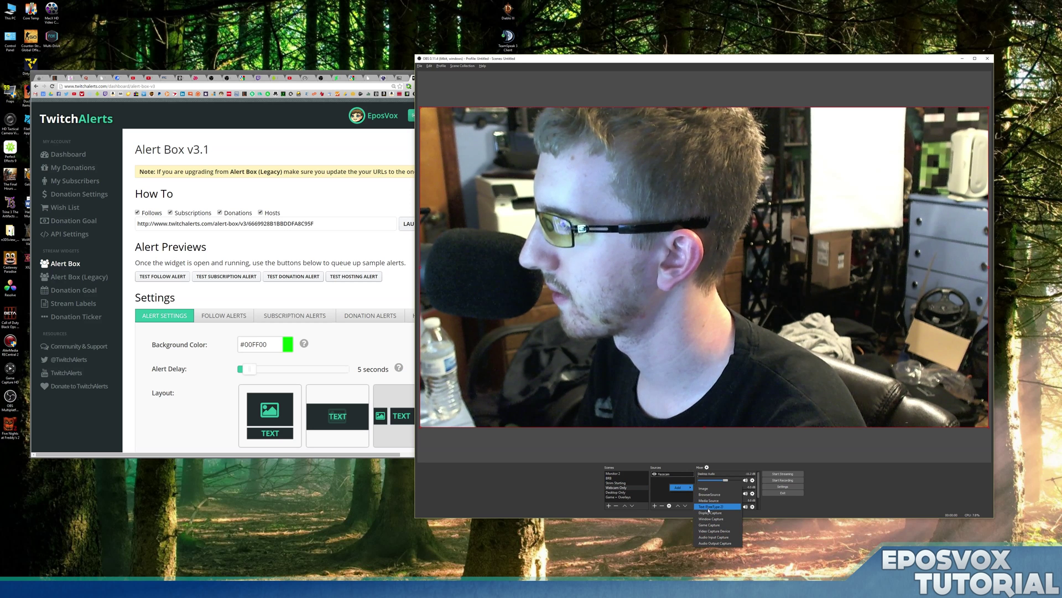
click(710, 494)
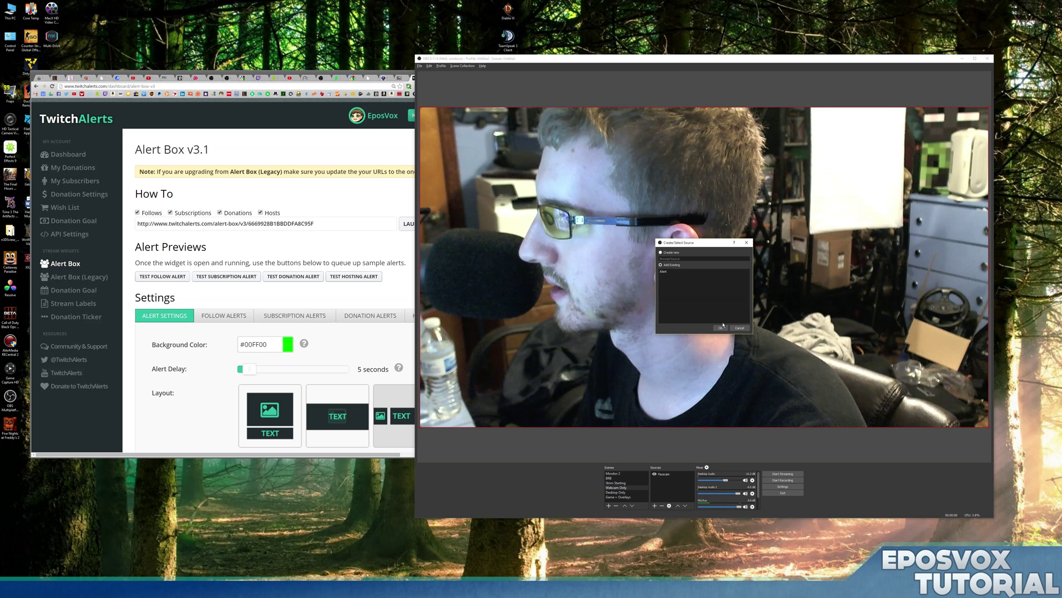
- Add the existing 'Alert' source to the webcam scene and fire a test follow alert
click(666, 272)
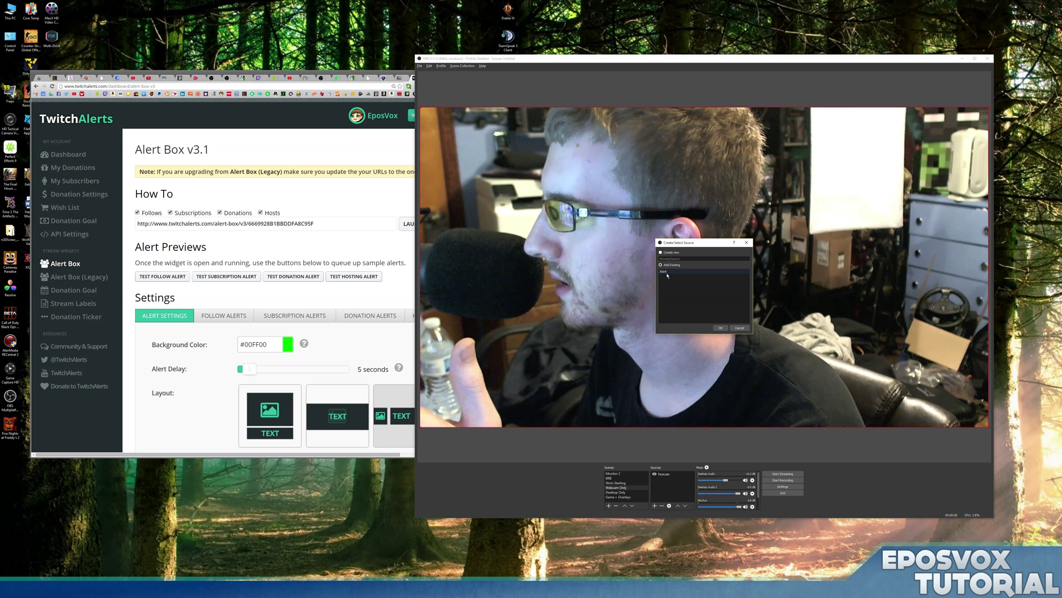
click(720, 328)
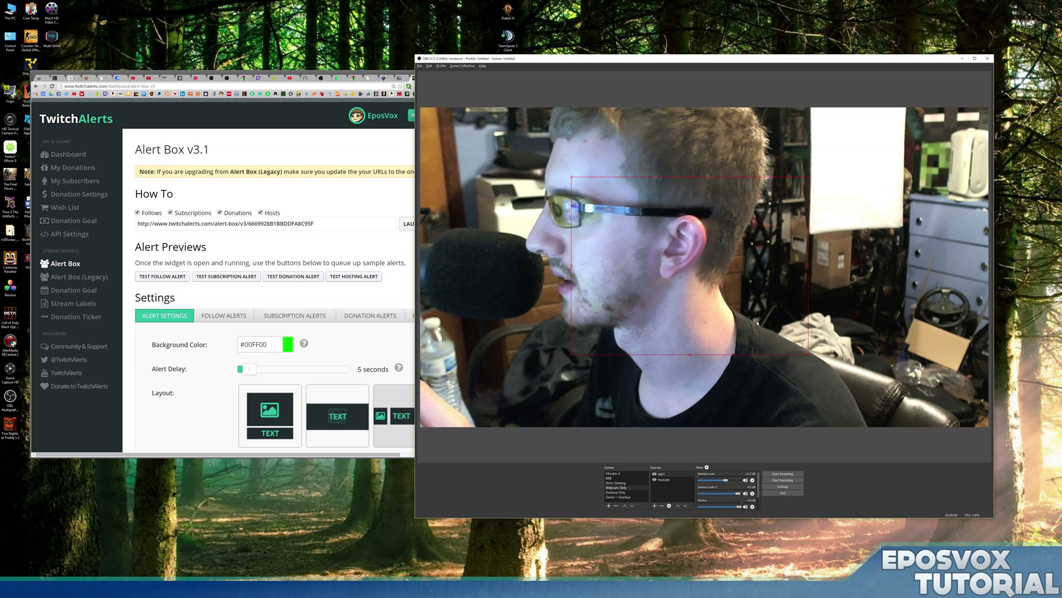
click(167, 279)
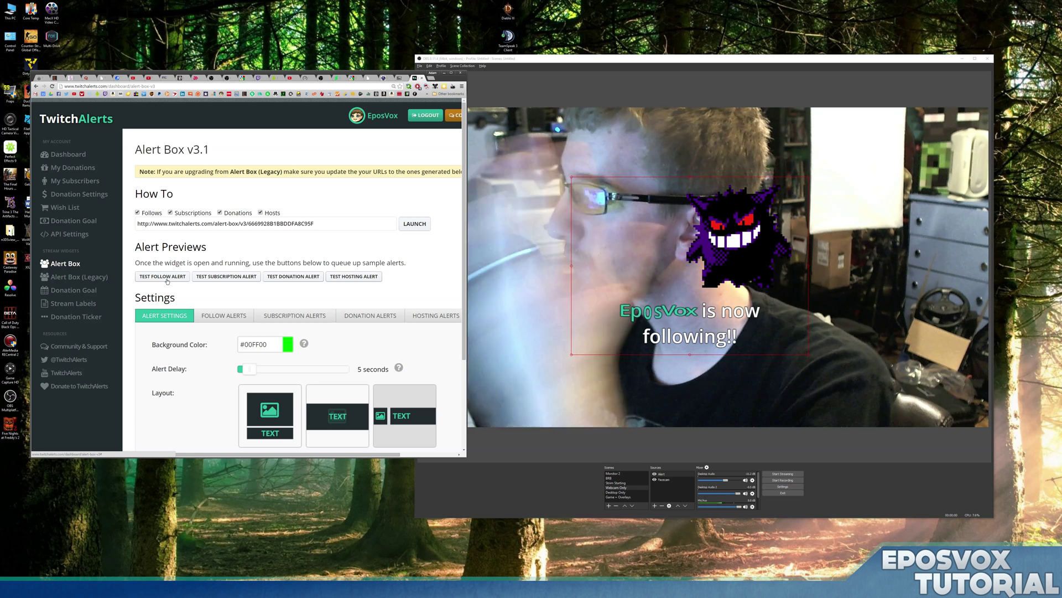
- Return OBS to the Desktop Only scene with its Alert browser source
click(619, 492)
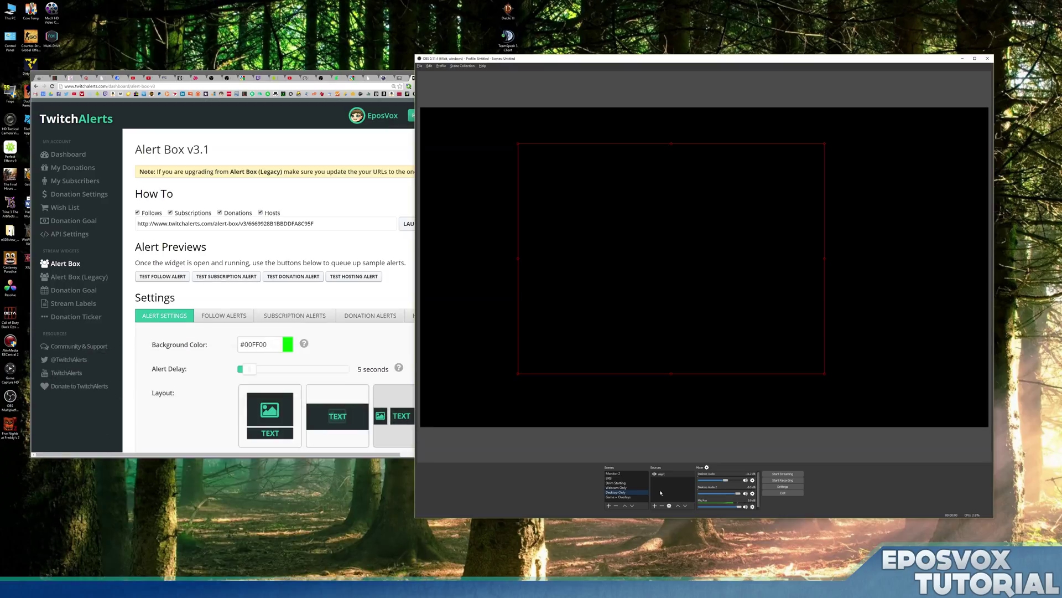
- Bring Chrome forward on the Twitch channel tab and scroll down to the offline player and highlights
click(104, 98)
click(414, 78)
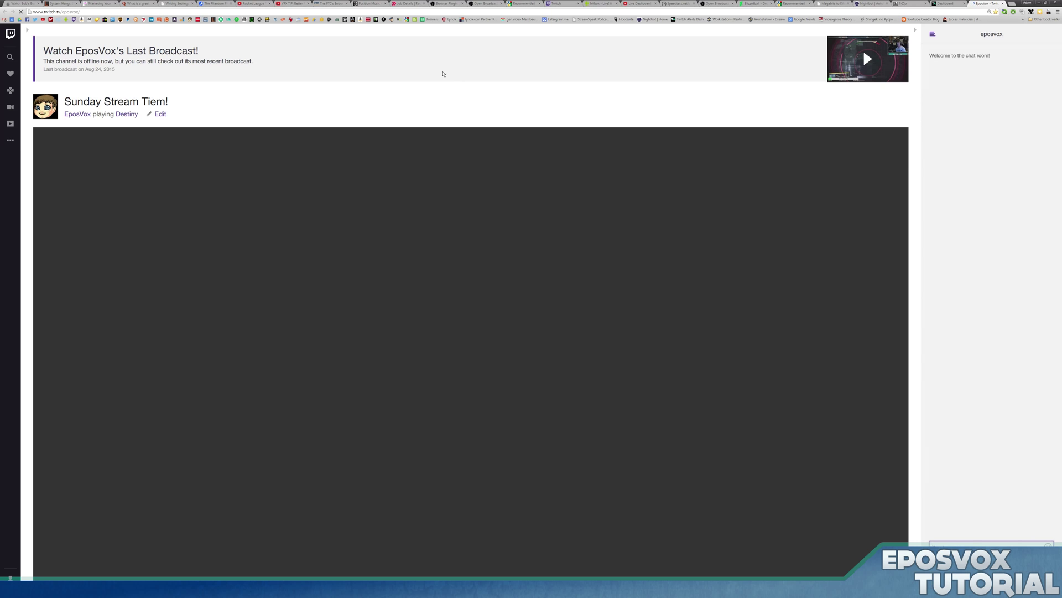
scroll(437, 138, down, 2)
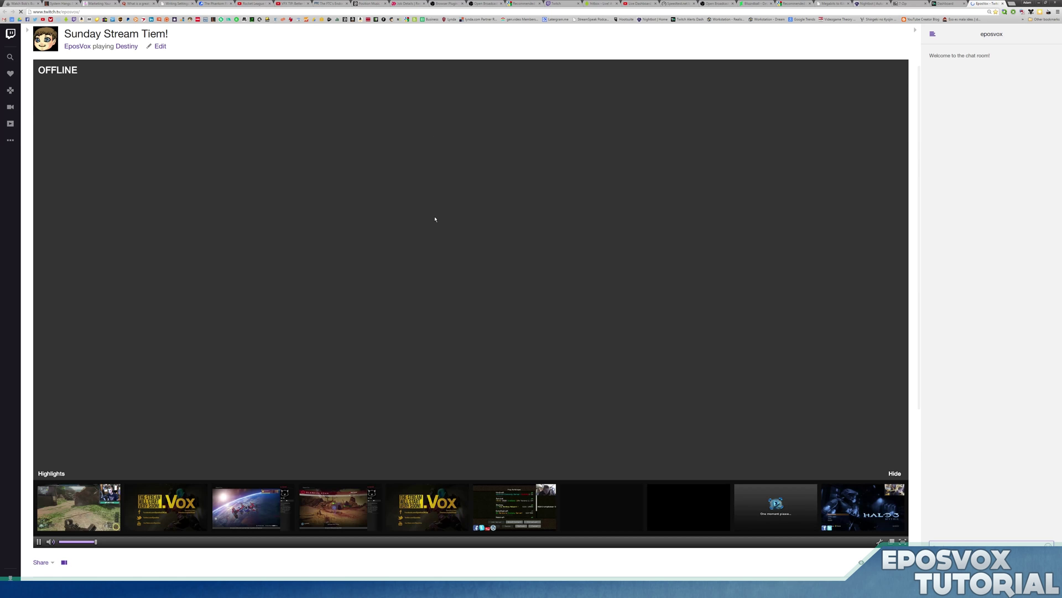